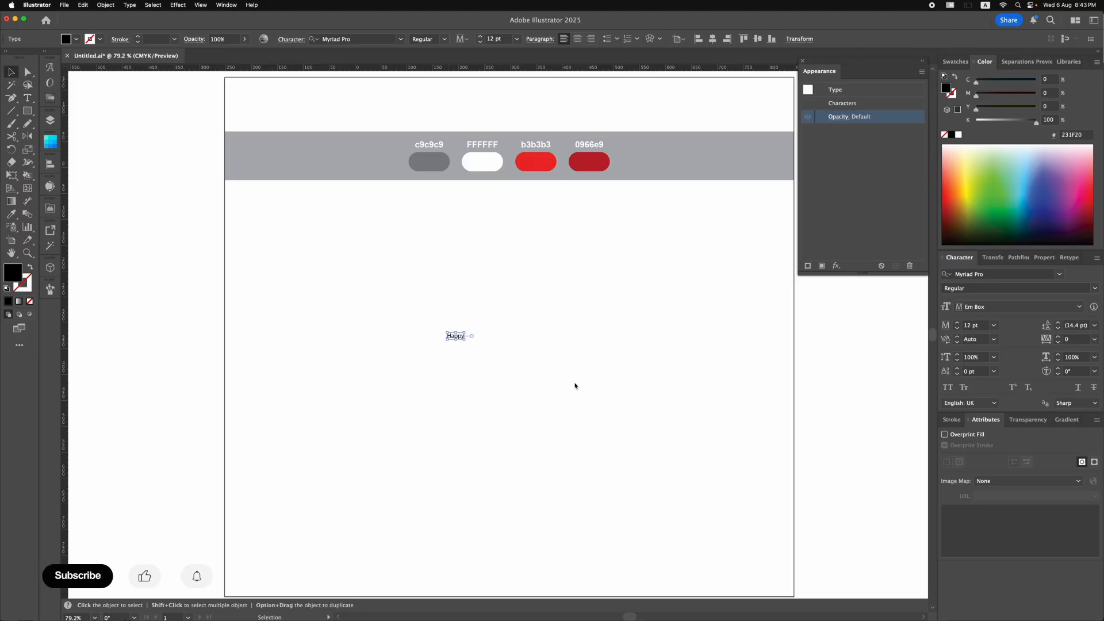
Enlarge the word "Happy" to about 126 pt and set its font to No.SevenBlack.
drag(465, 331, 548, 297)
drag(499, 351, 514, 351)
click(985, 276)
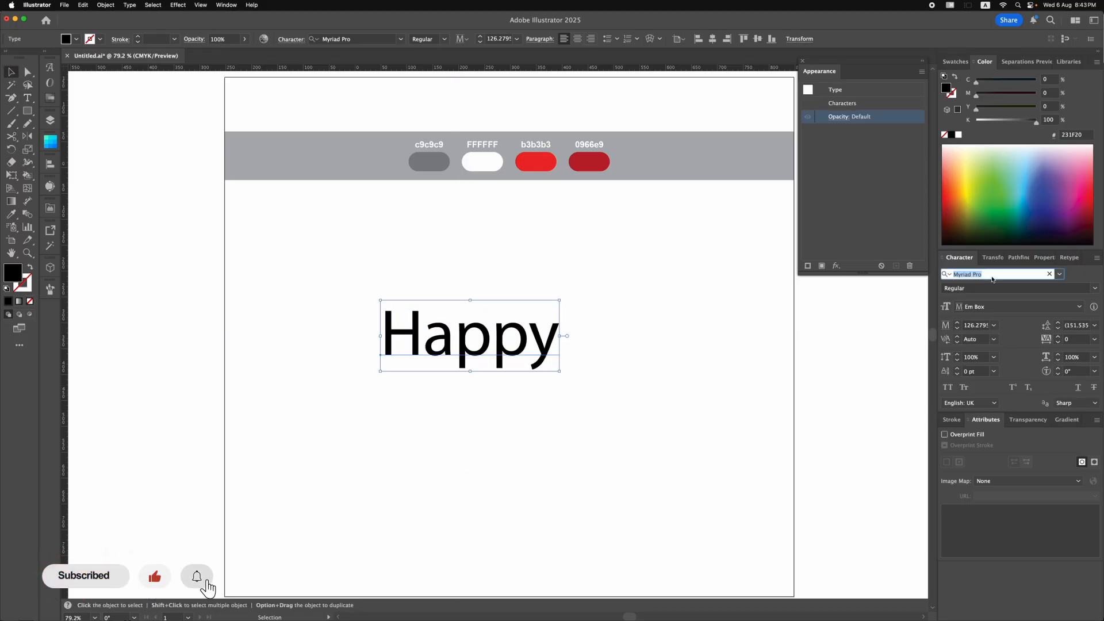
text(seve)
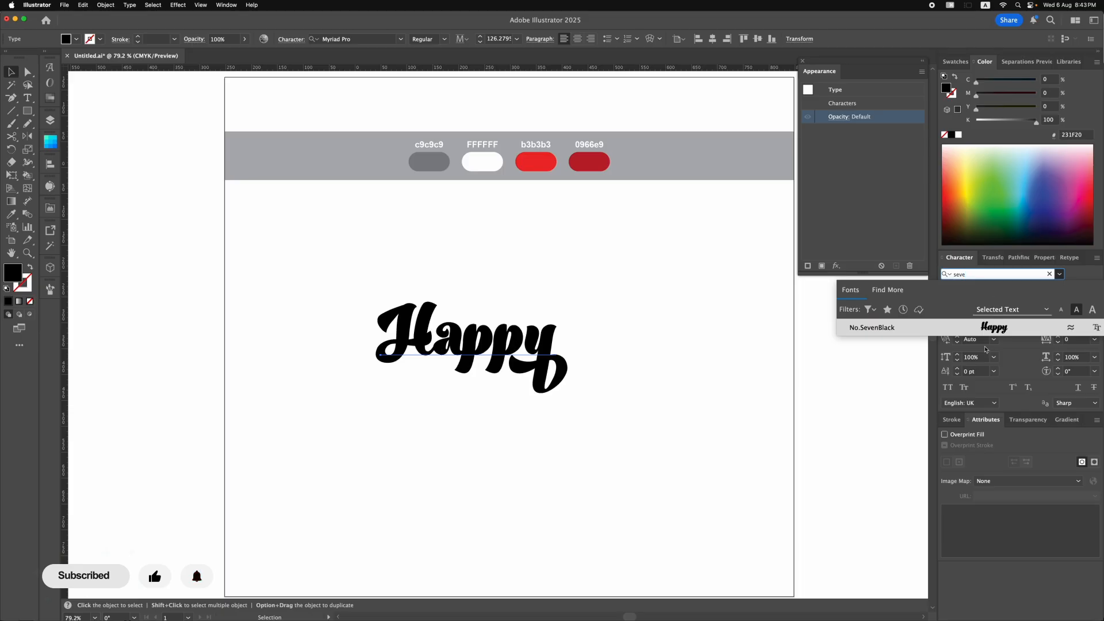
click(991, 328)
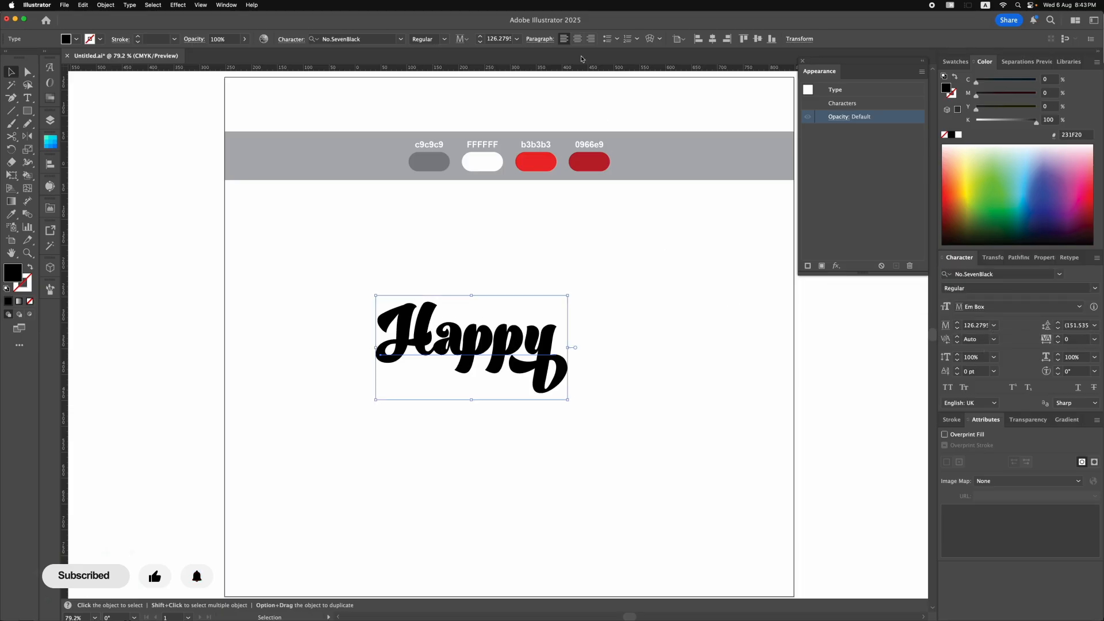
Centre the text horizontally and vertically on the artboard with centred paragraph alignment, and enlarge it to about 251 pt.
click(578, 38)
click(713, 39)
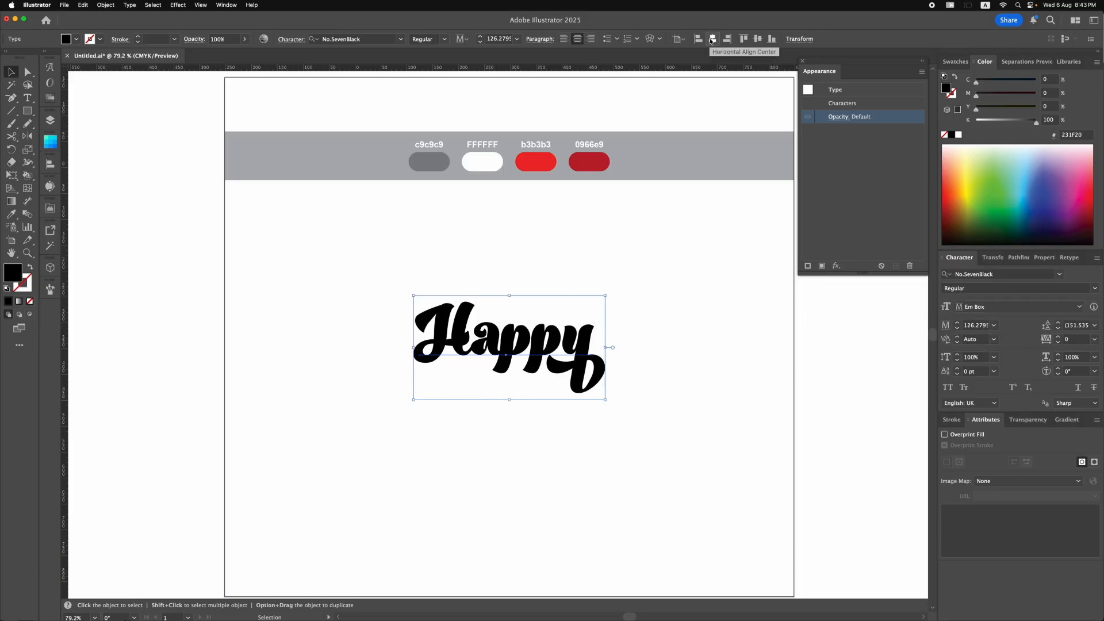
click(755, 38)
key(super)
drag(606, 338, 697, 342)
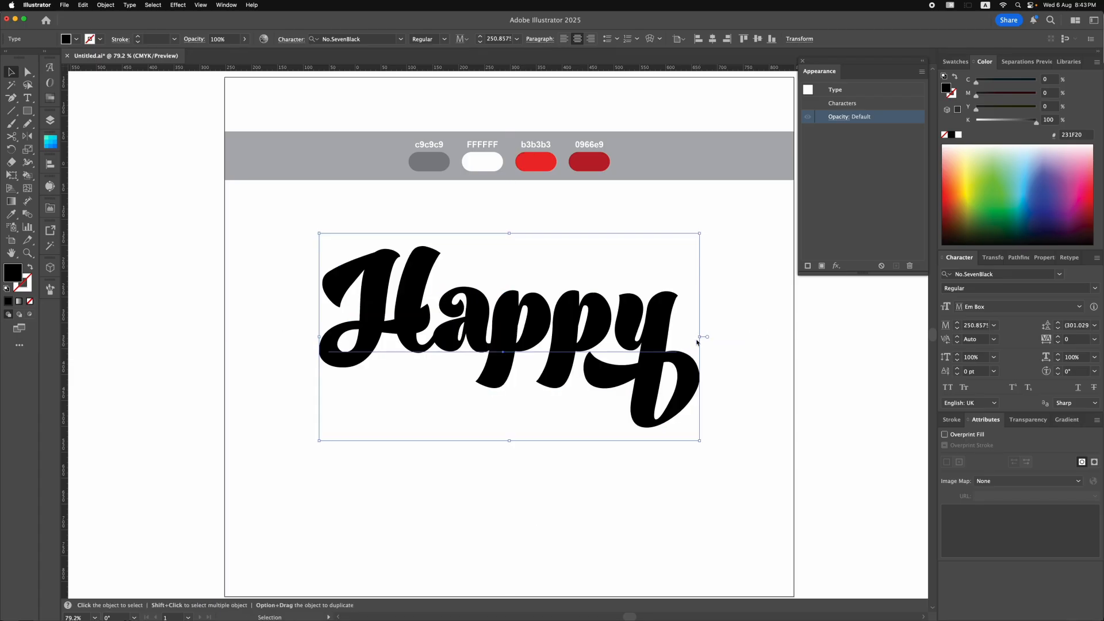
Add a new fill to the "Happy" text's appearance and colour it white.
click(822, 266)
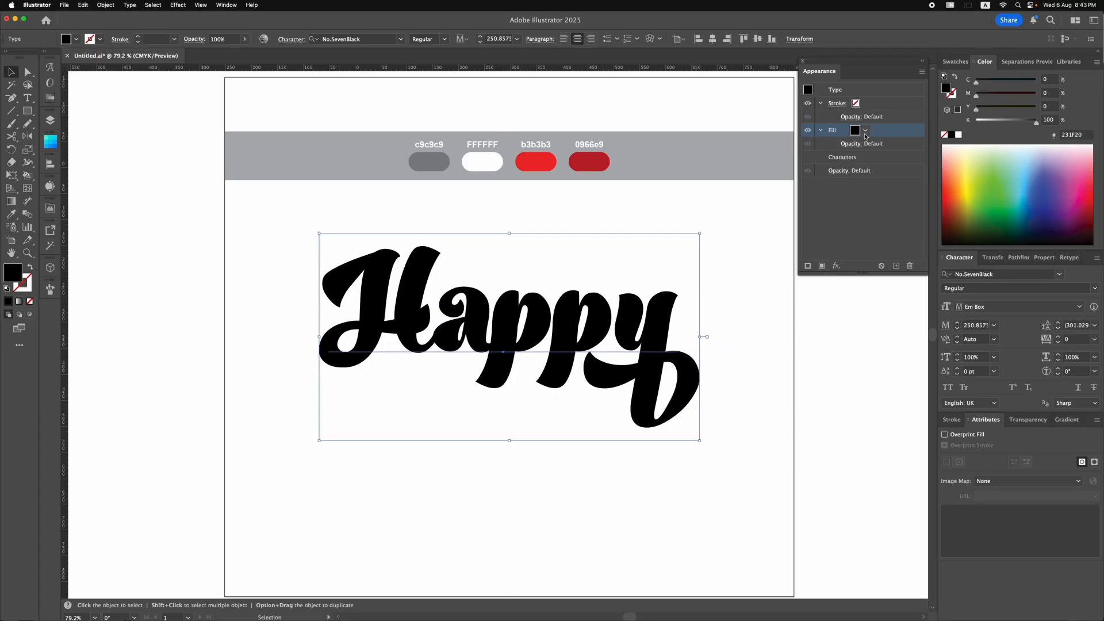
click(865, 130)
click(764, 171)
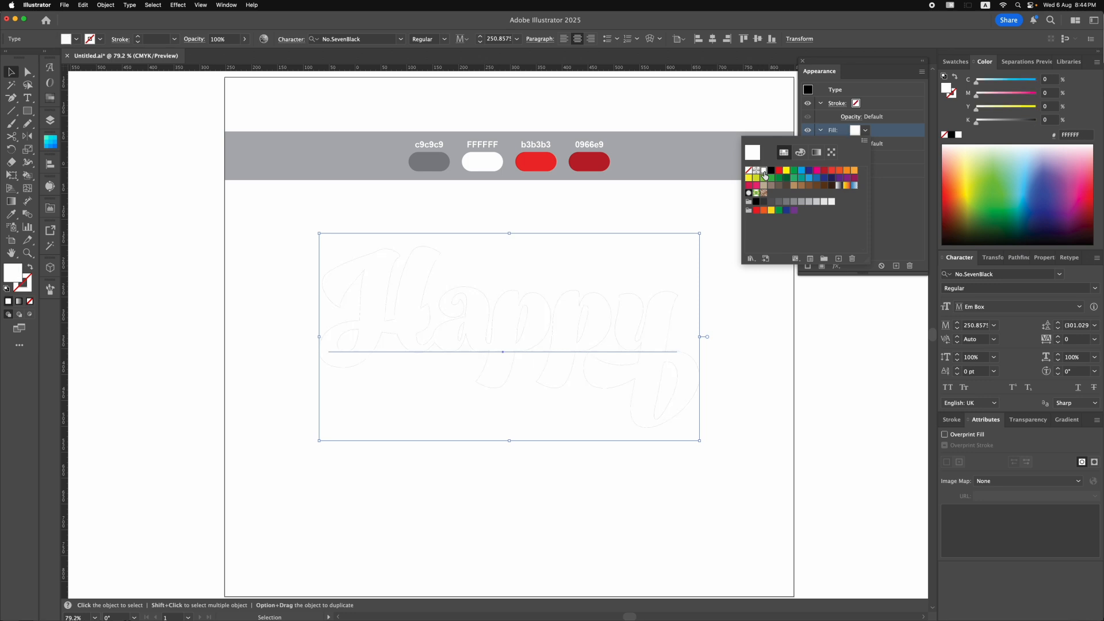
click(883, 144)
Duplicate the white fill and recolour the lower copy with the grey sampled from the swatch labelled c9c9c9.
click(895, 266)
click(878, 159)
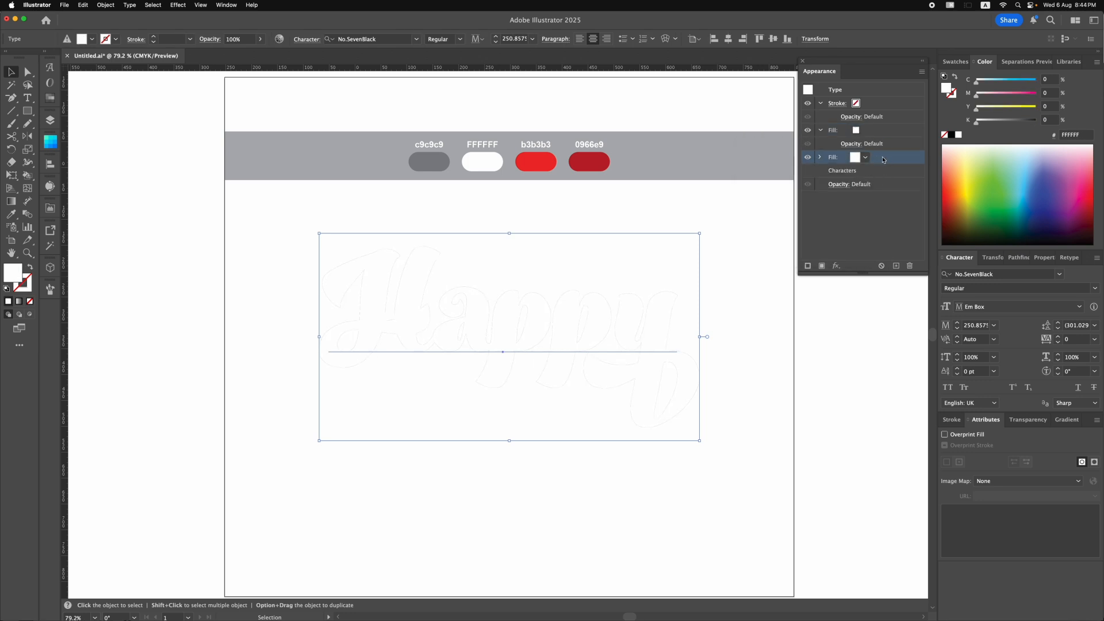
key(i)
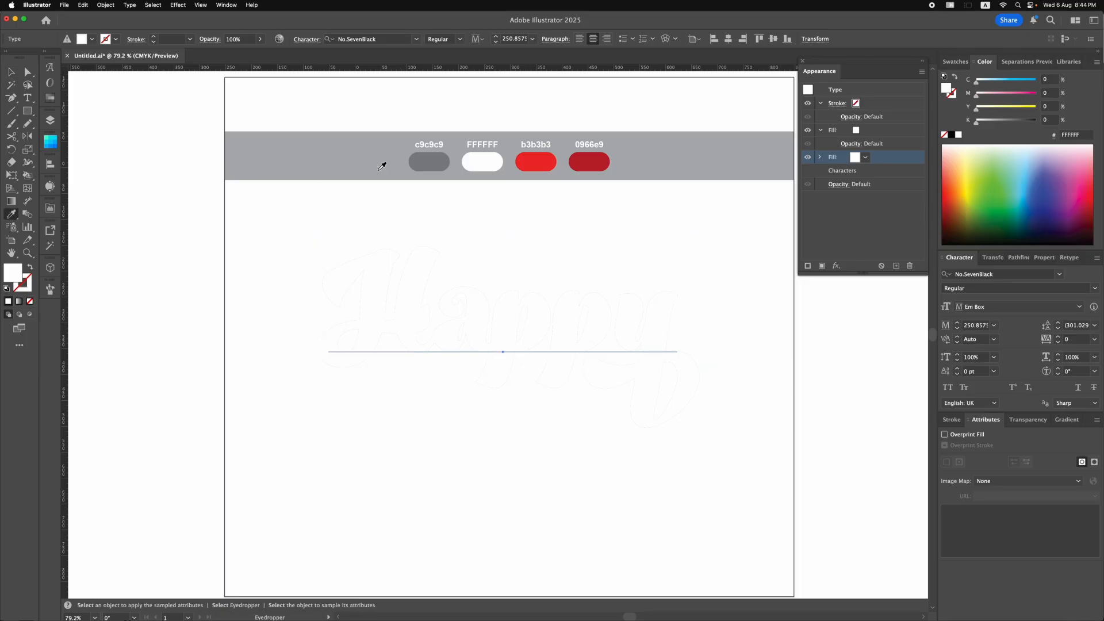
click(426, 162)
click(11, 71)
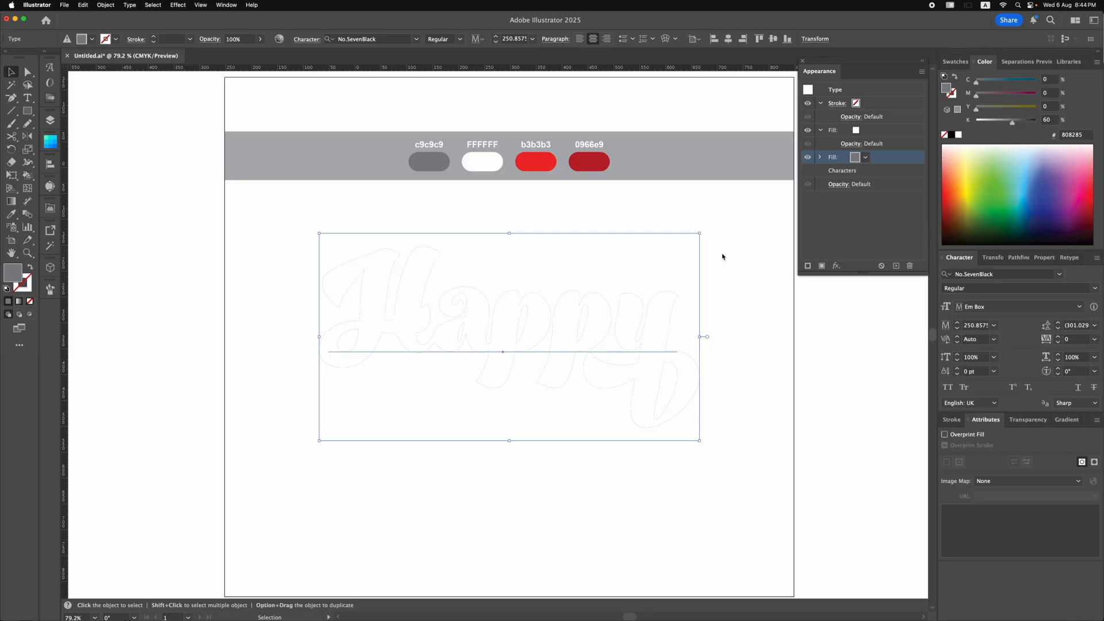
Apply a Transform effect to the grey fill with a 0.3 px vertical move and 30 copies.
click(178, 4)
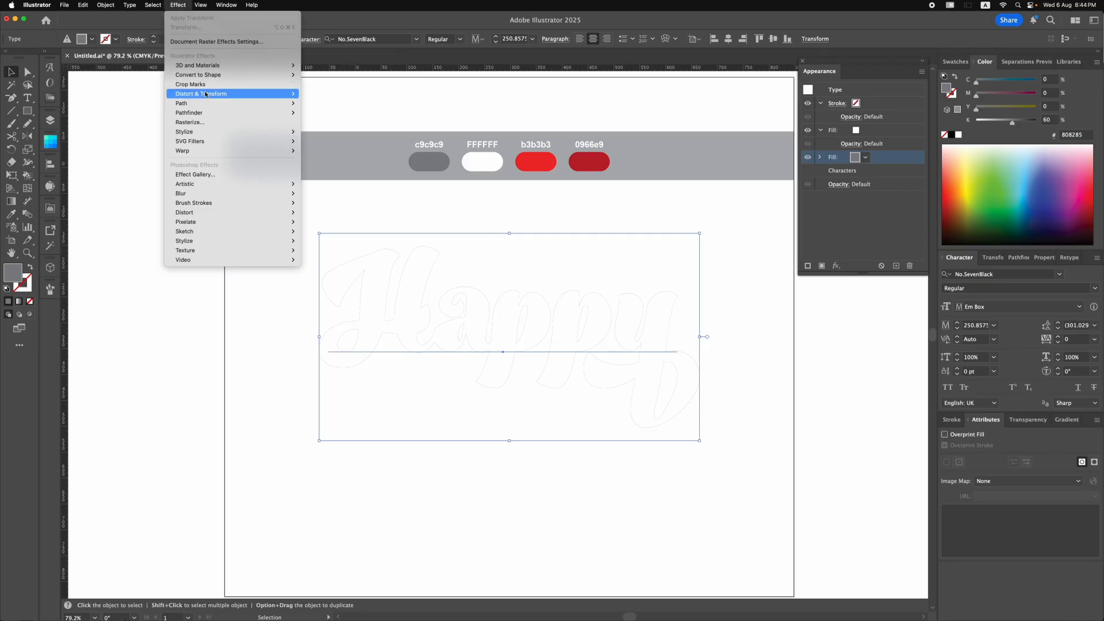
mouse_move(206, 94)
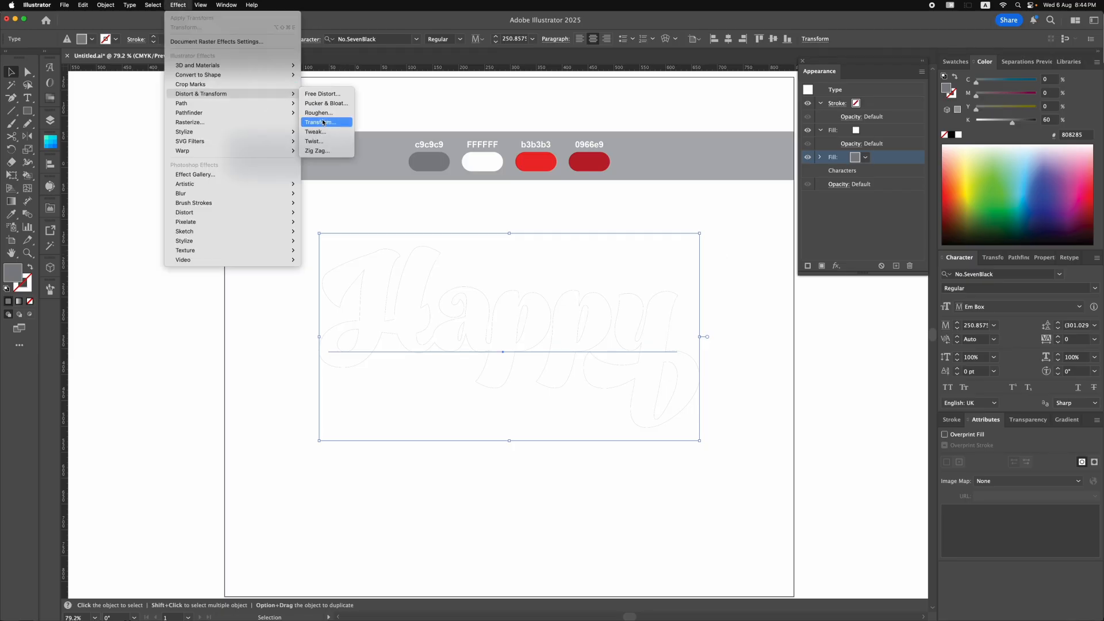
click(323, 123)
click(850, 315)
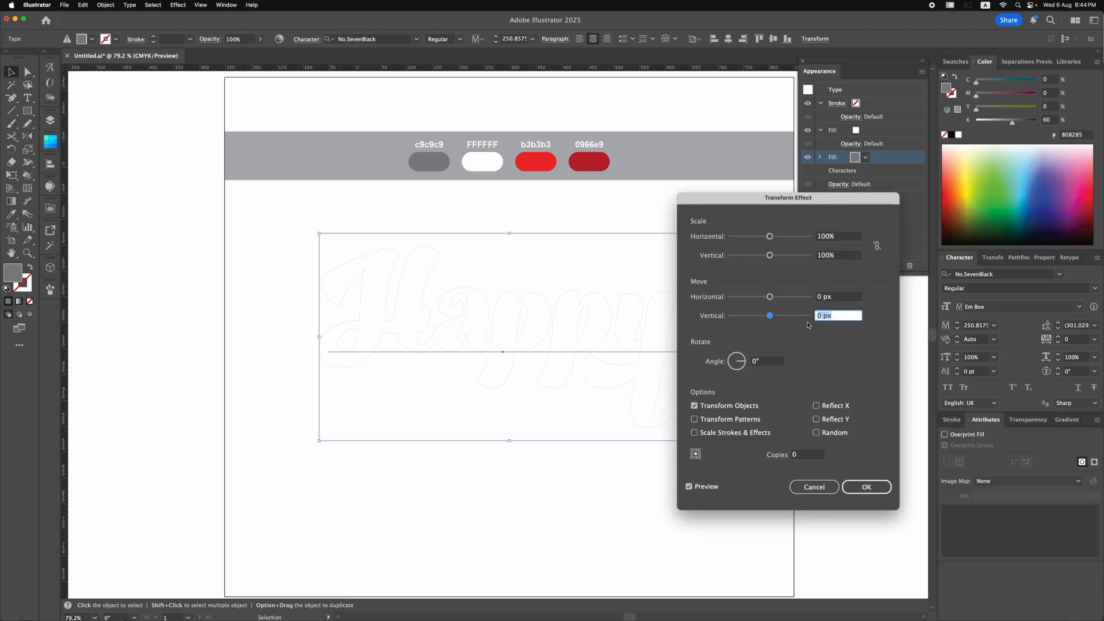
text(0.3)
click(792, 455)
text(30)
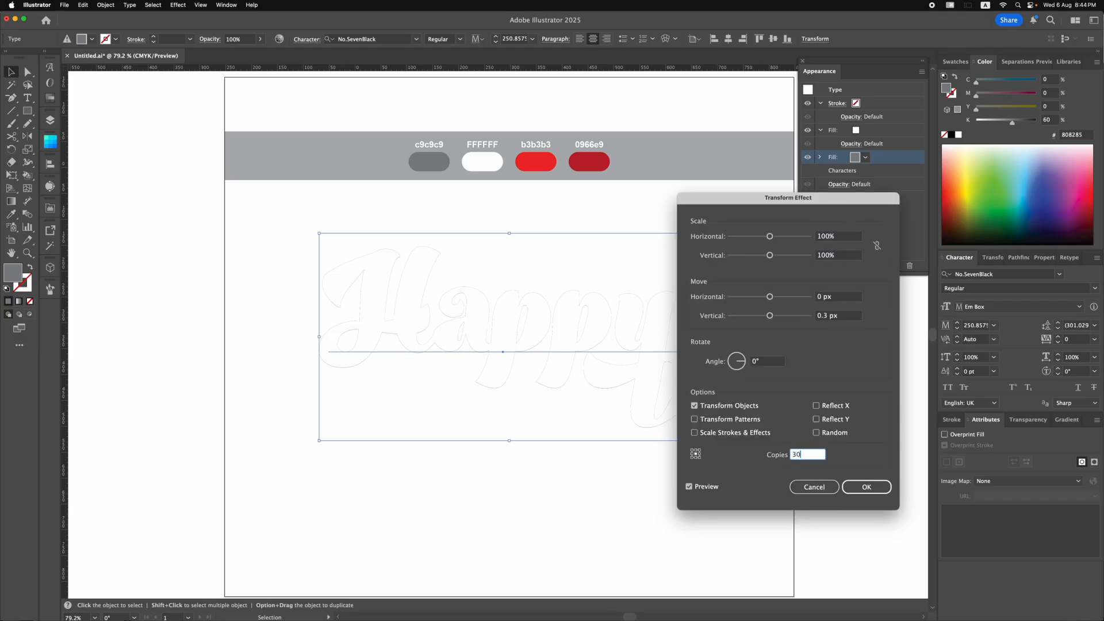
click(689, 487)
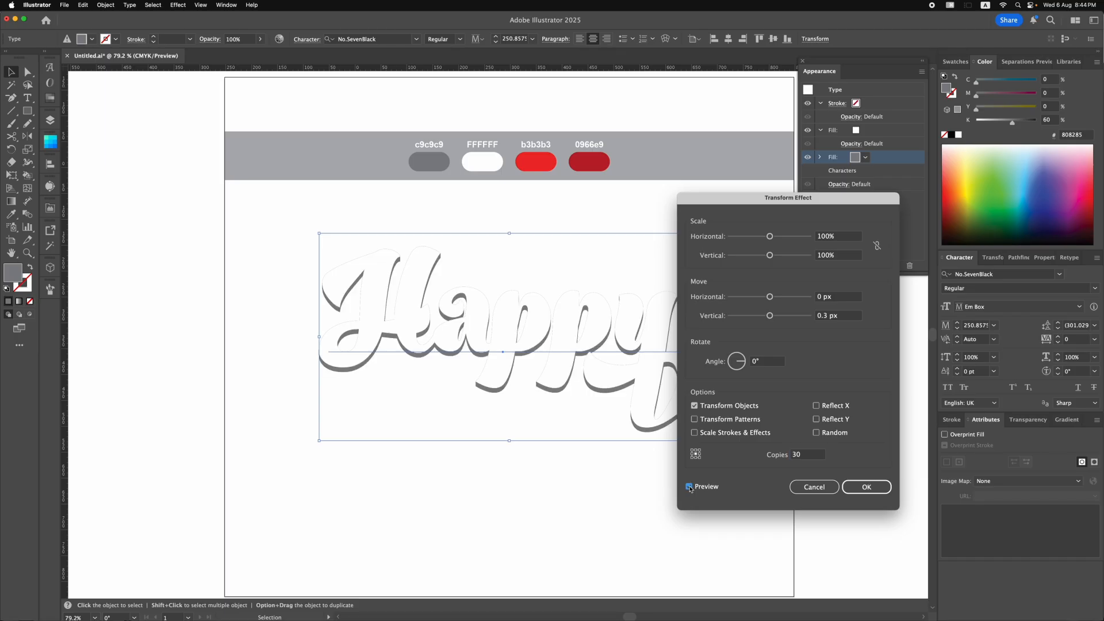
click(856, 488)
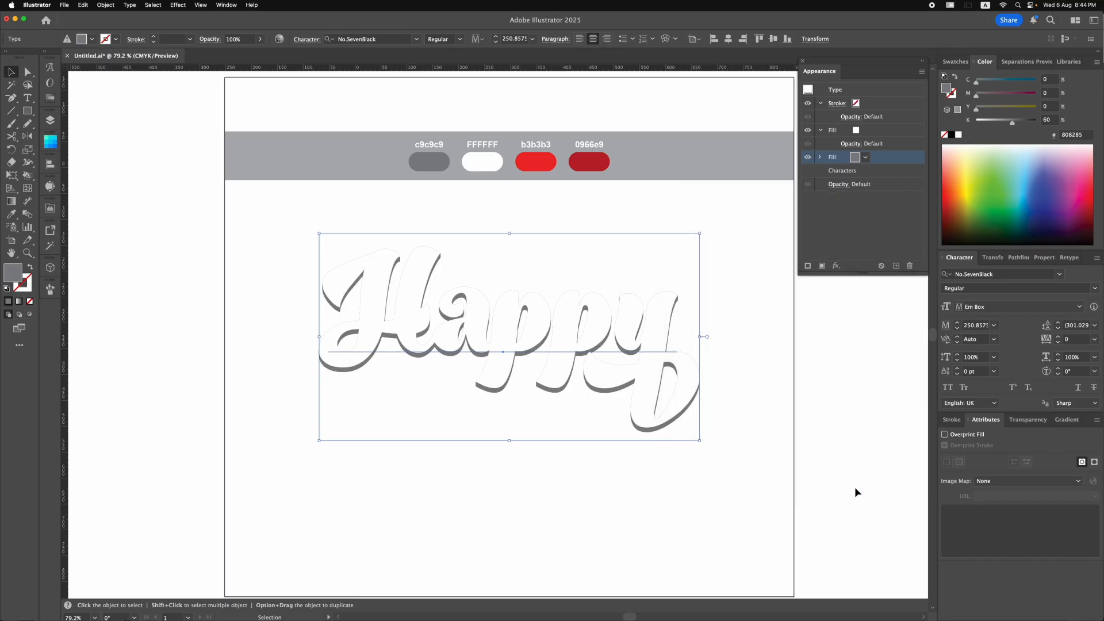
Duplicate the white fill, place the copy below Characters, and colour it with the bright red sampled from the swatch labelled b3b3b3.
click(894, 132)
click(896, 266)
drag(897, 130, 895, 191)
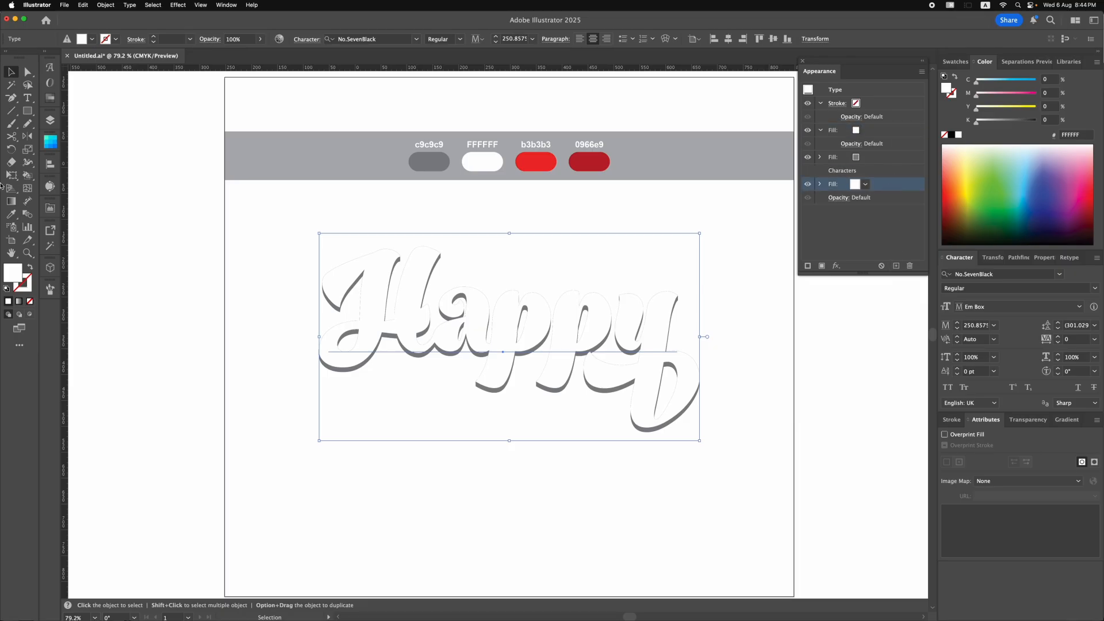
click(11, 213)
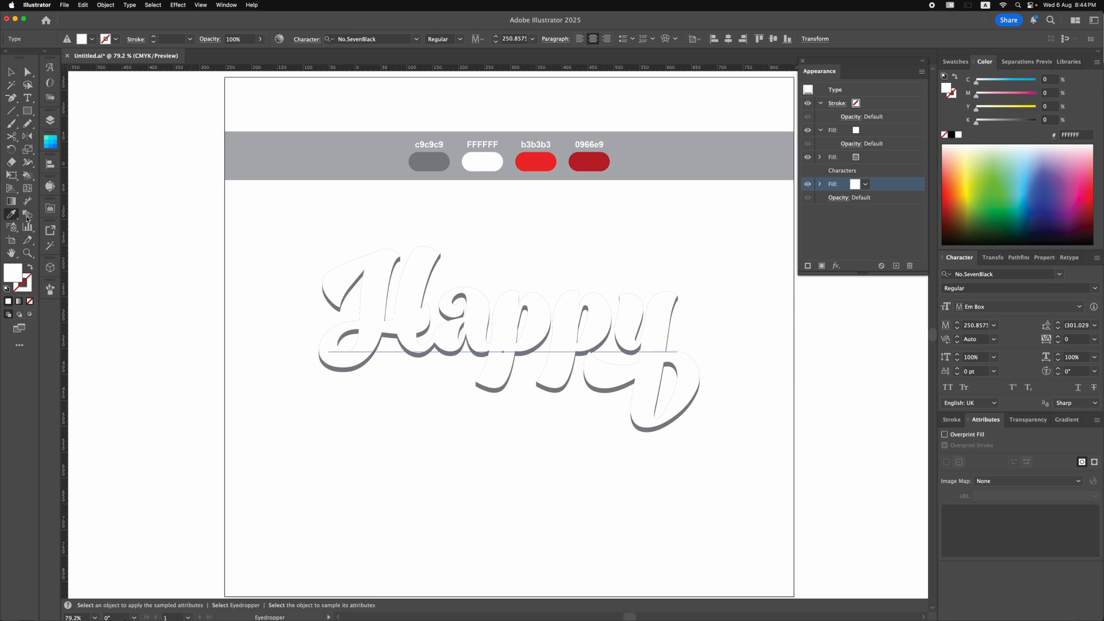
click(536, 156)
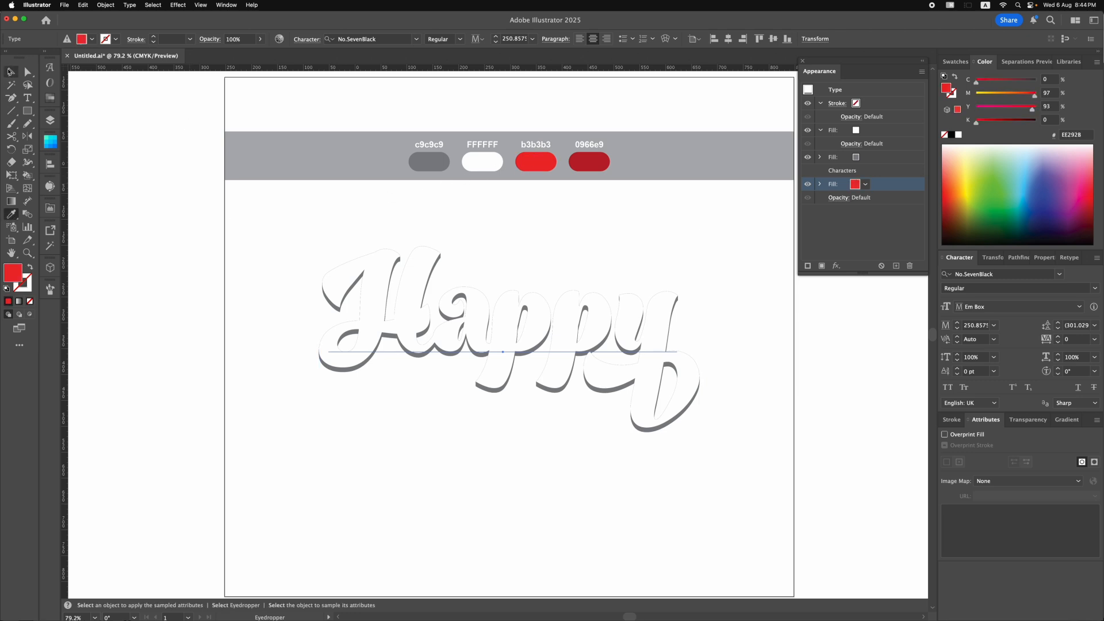
click(9, 71)
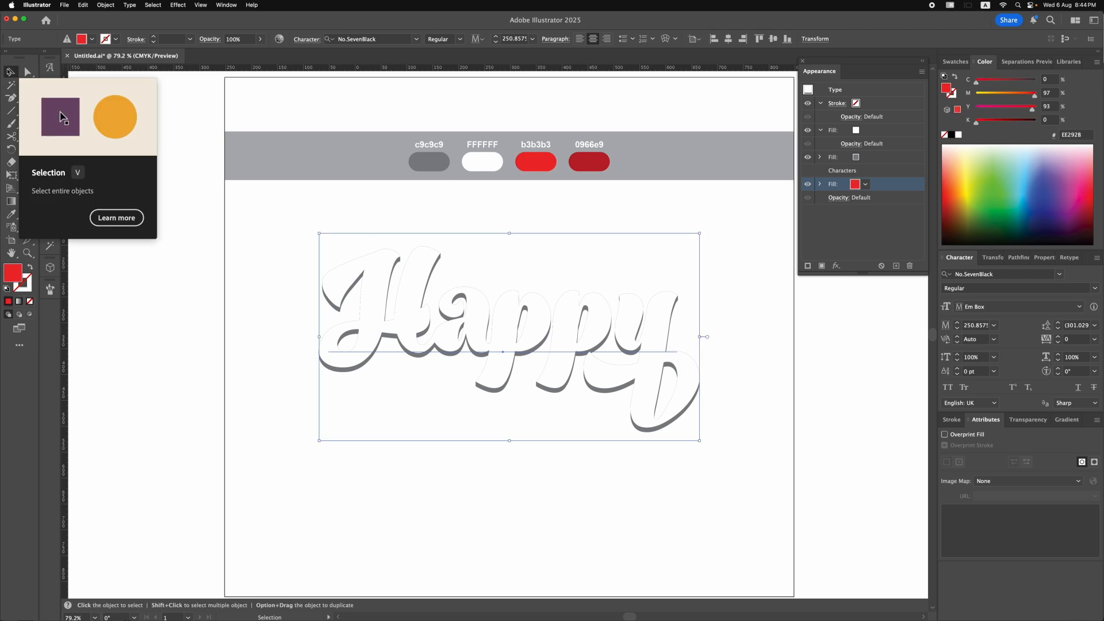
Apply an Offset Path effect to the bright red fill with a 20 px offset and Round joins.
click(177, 6)
mouse_move(211, 132)
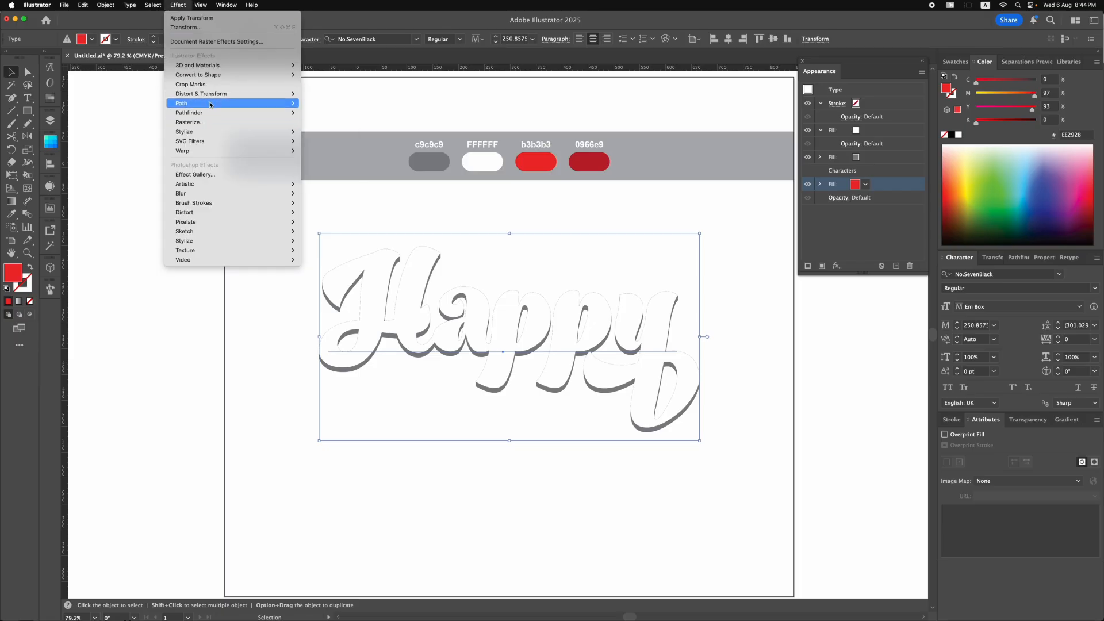
click(314, 106)
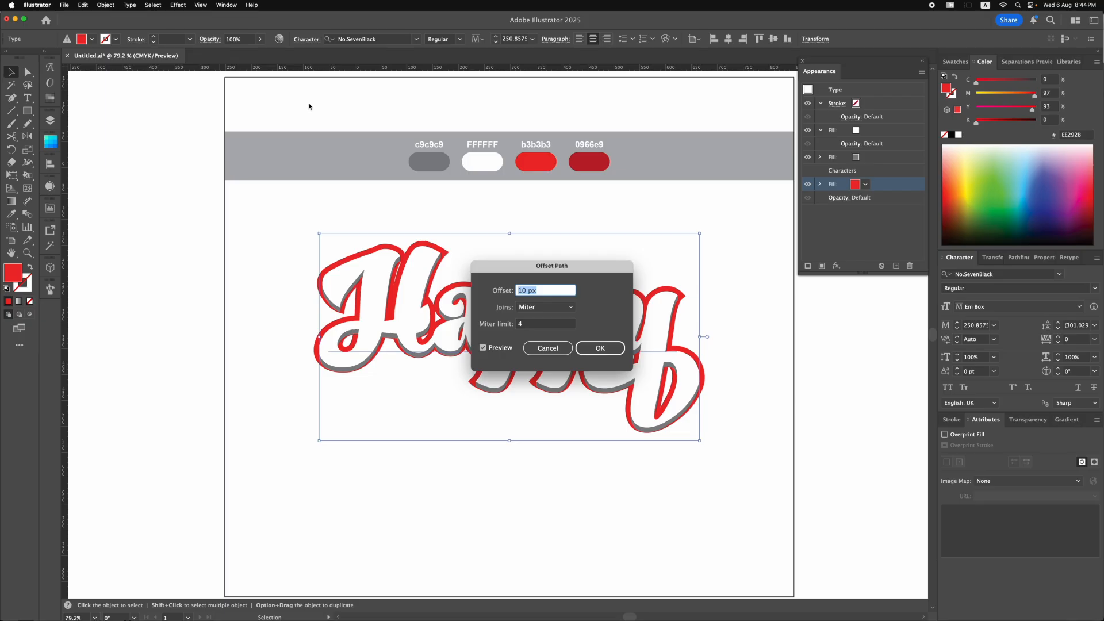
text(20)
click(545, 307)
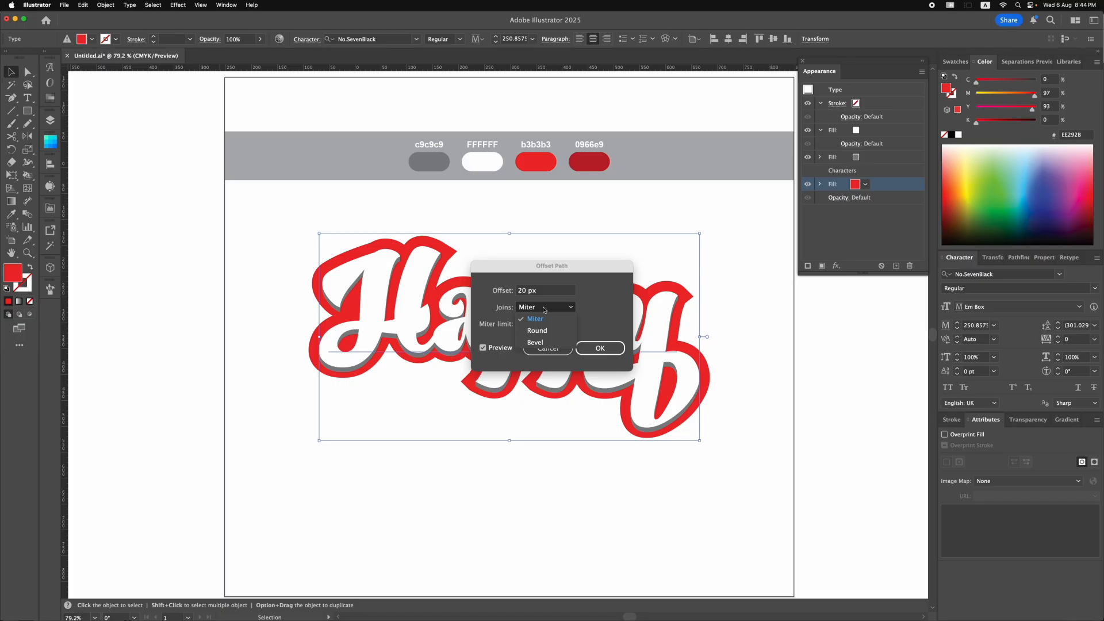
click(536, 331)
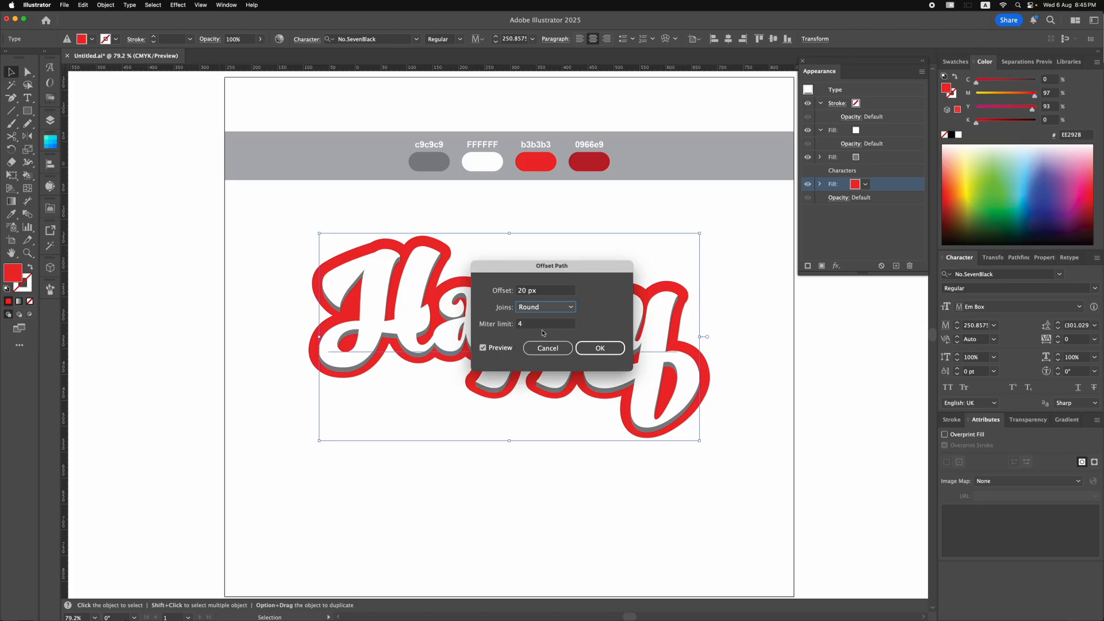
click(599, 349)
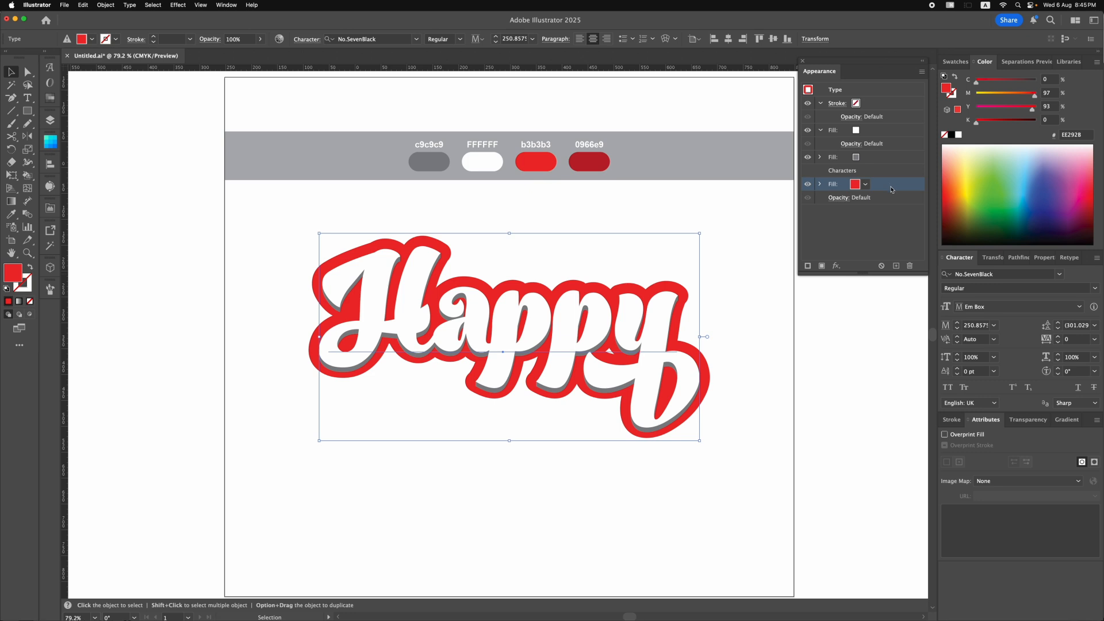
Duplicate the bright red fill and recolour the lower copy with the dark red sampled from the swatch labelled 0966e9.
click(896, 266)
click(880, 199)
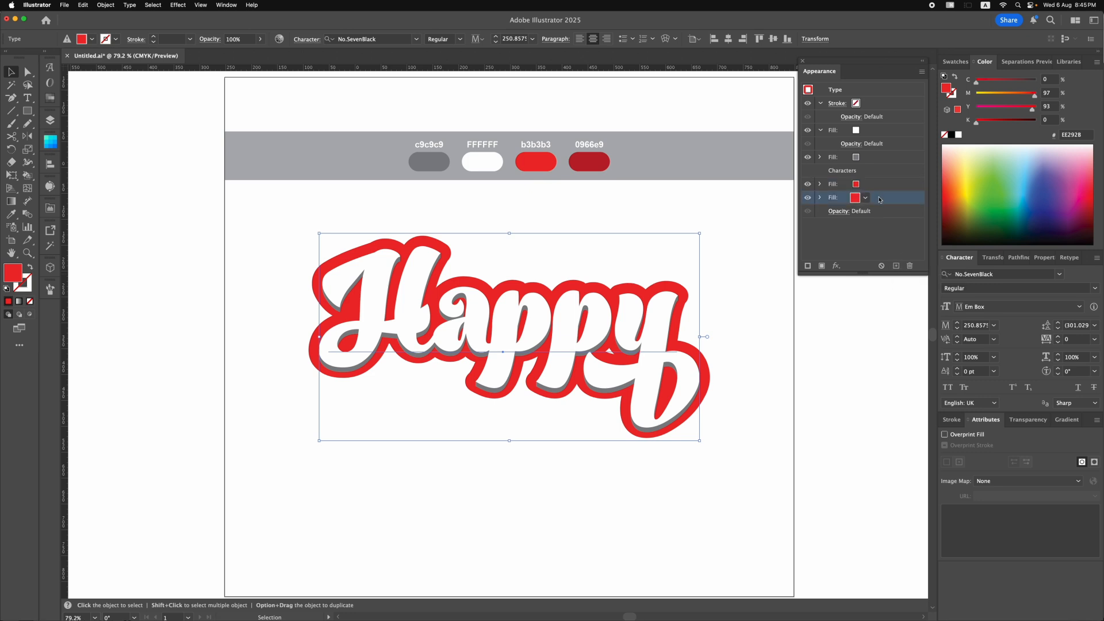
click(11, 214)
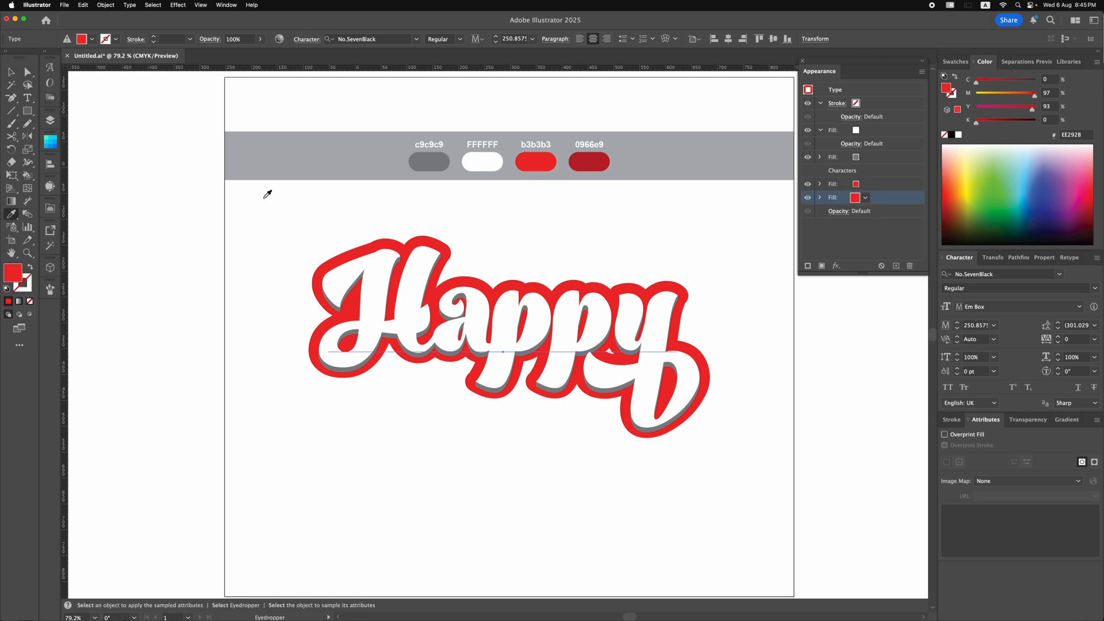
click(589, 165)
click(10, 73)
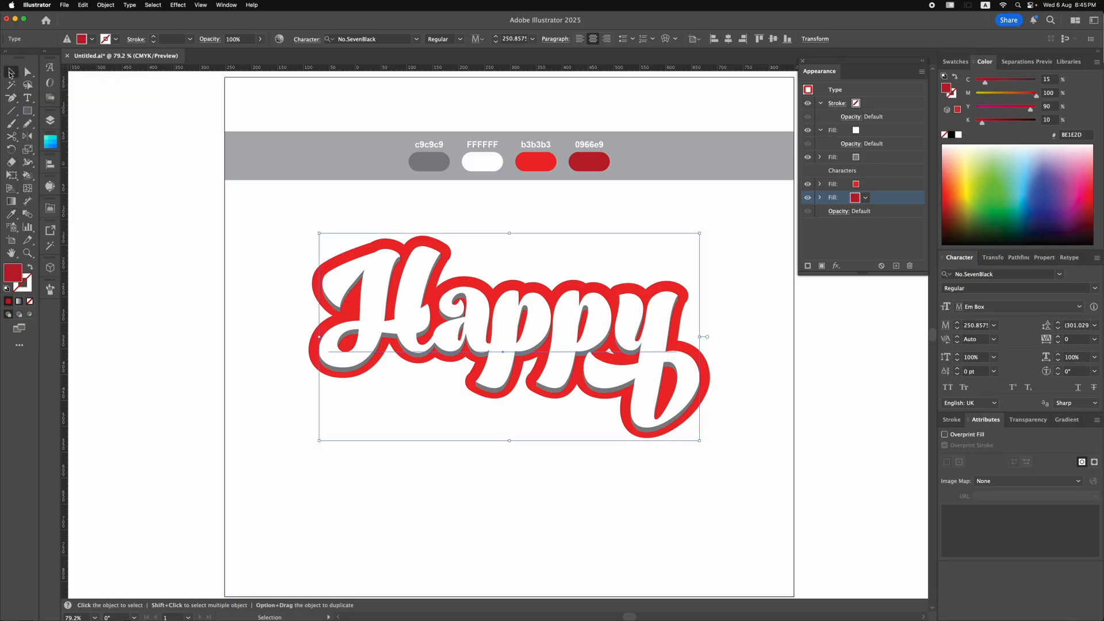
Apply a Transform effect to the dark red fill with a 0.3 px vertical move and 50 copies.
click(182, 6)
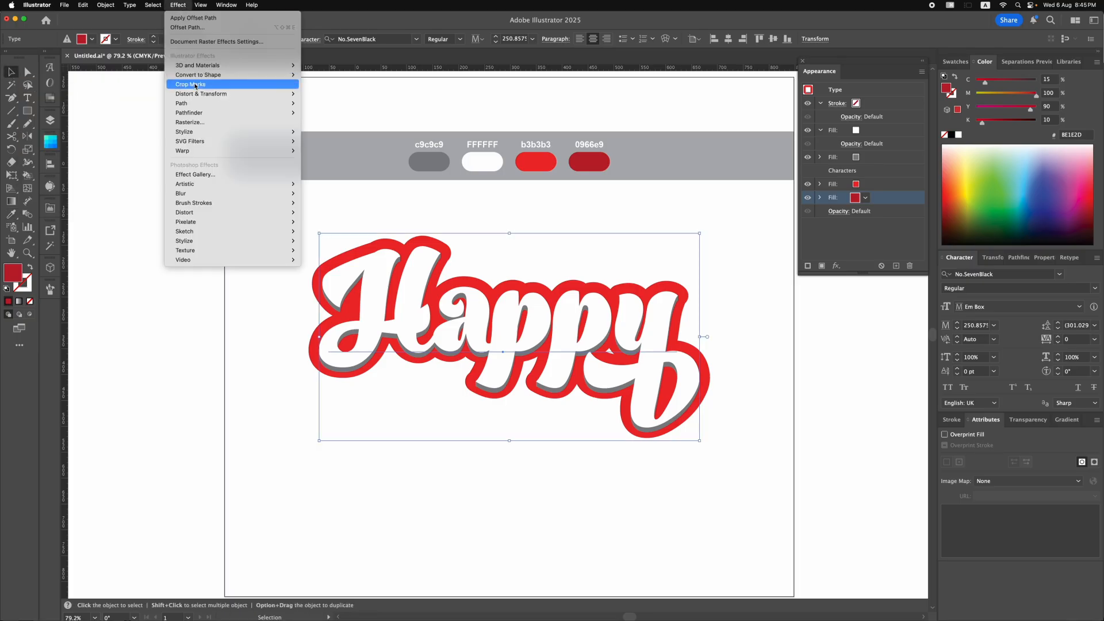
mouse_move(230, 93)
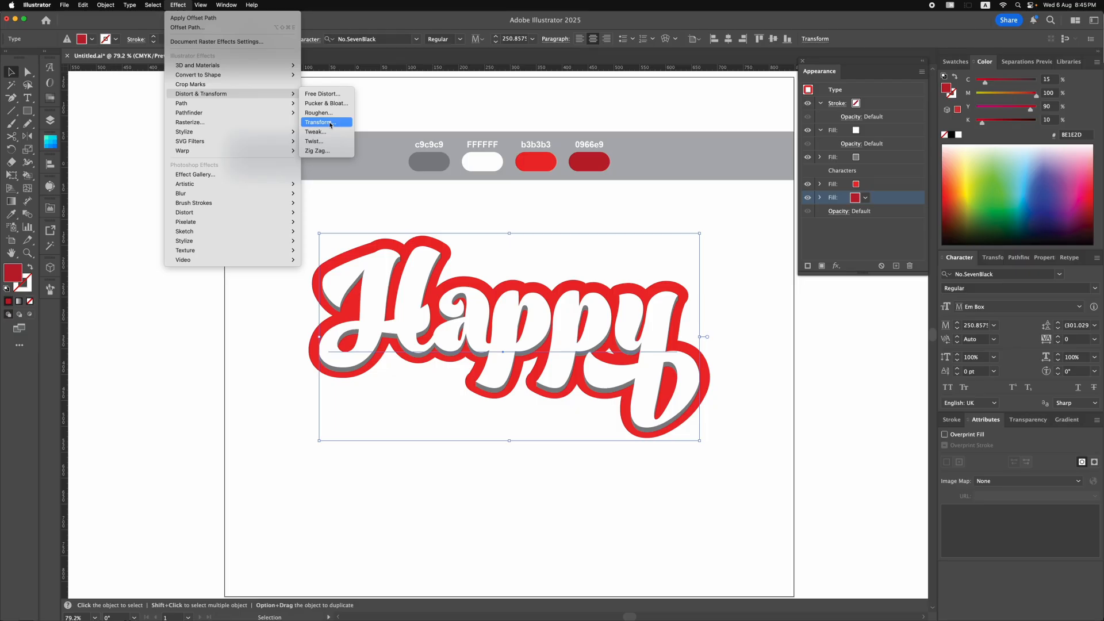
click(330, 122)
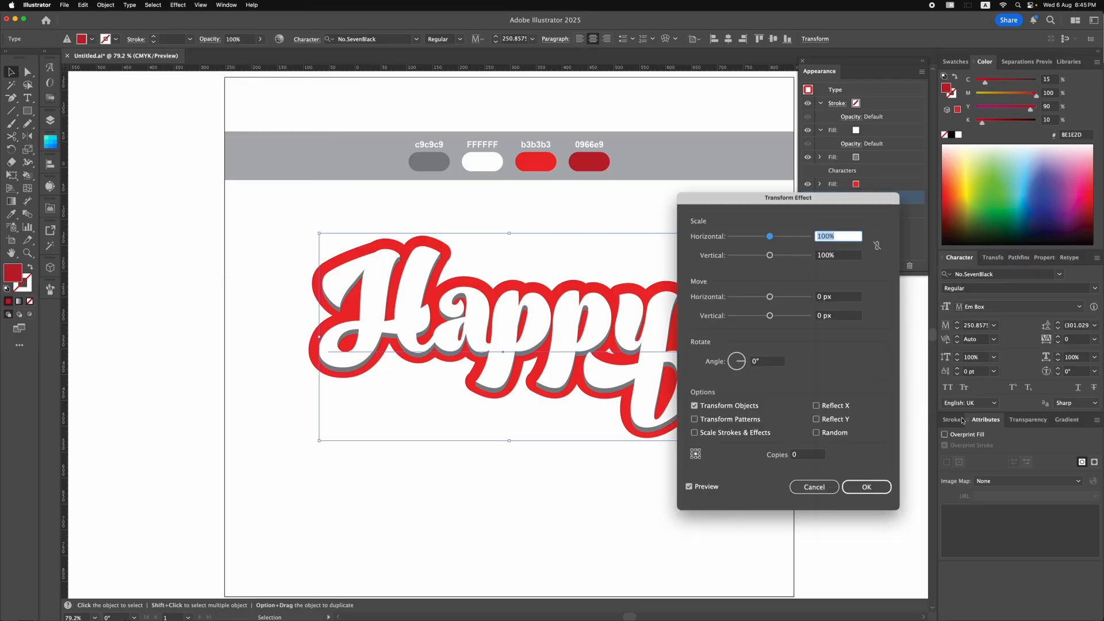
click(840, 317)
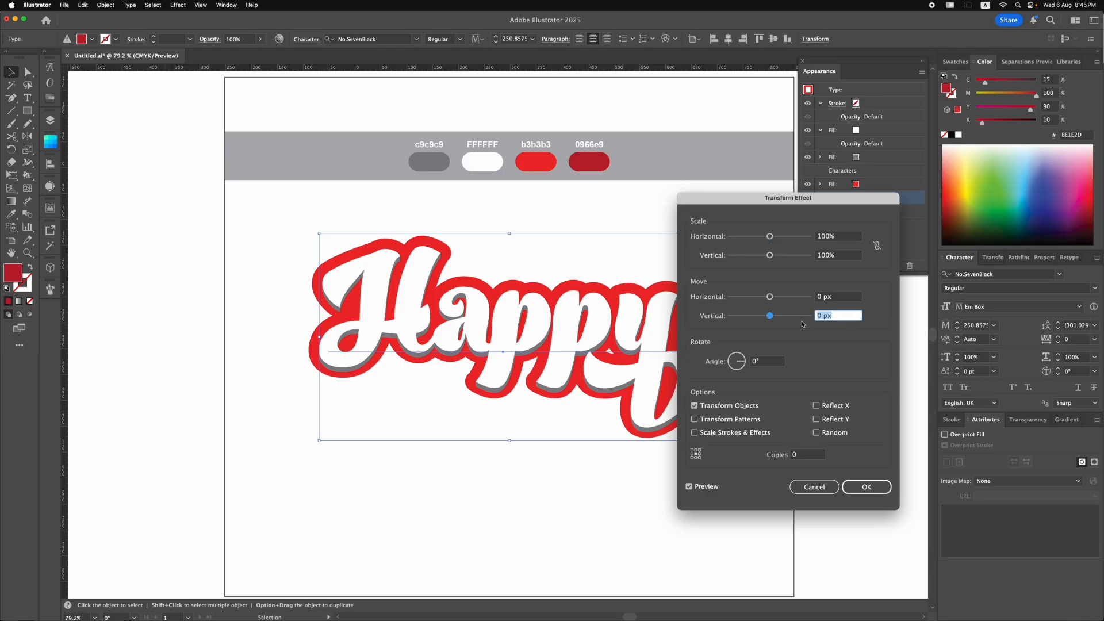
text(0.3)
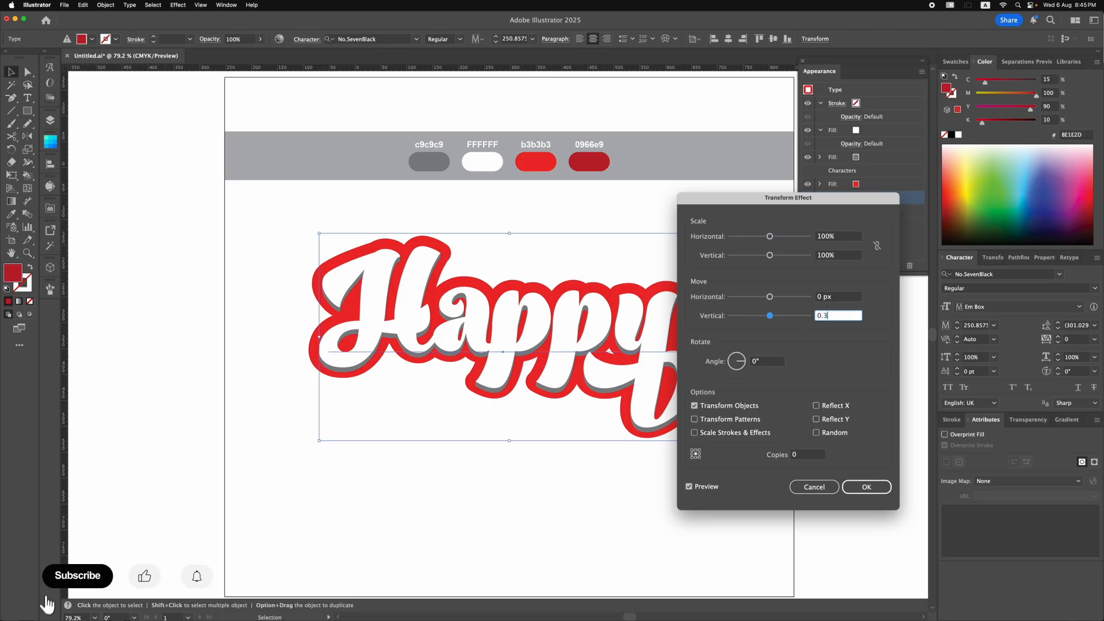
click(794, 455)
text(50)
click(689, 486)
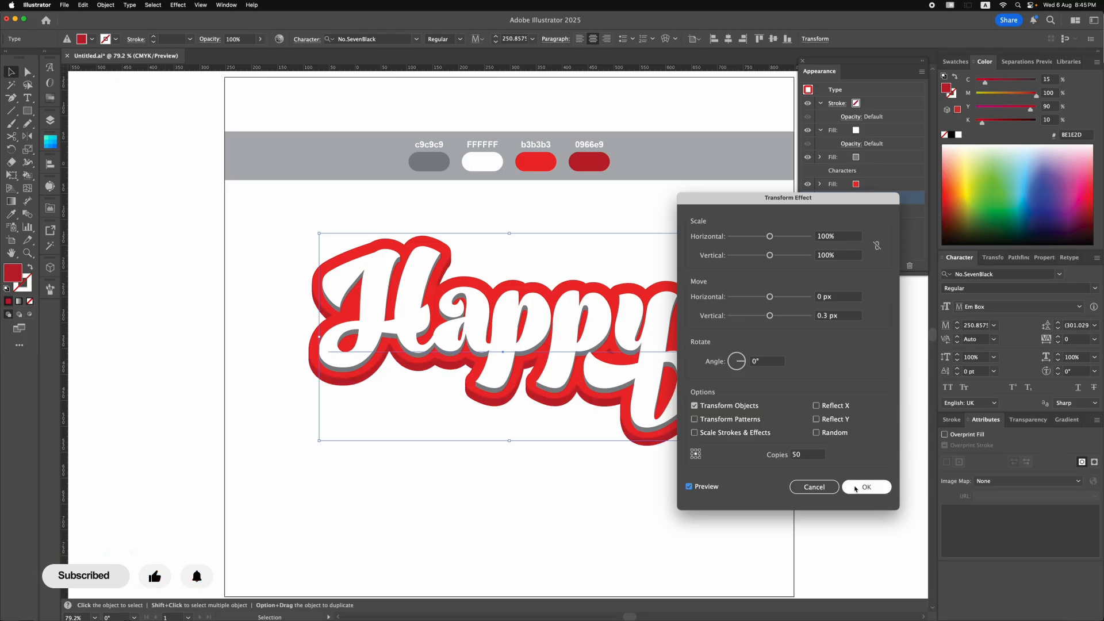
click(864, 487)
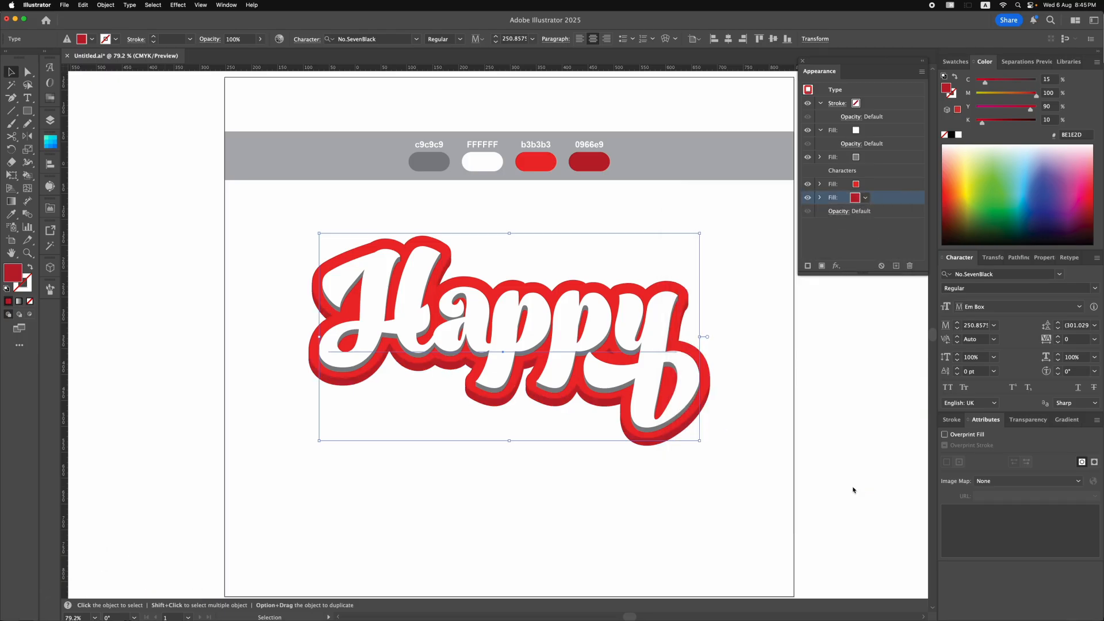
Apply a Drop Shadow effect to the grey fill with 77% opacity, a 6 px Y offset and 4 px blur.
click(898, 158)
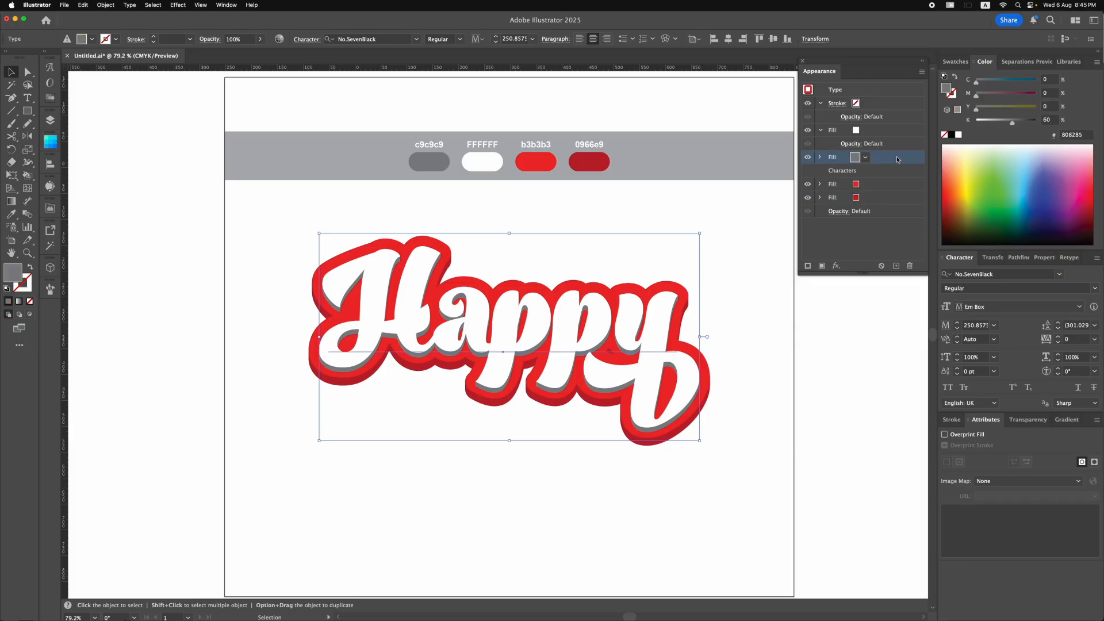
click(174, 6)
mouse_move(197, 134)
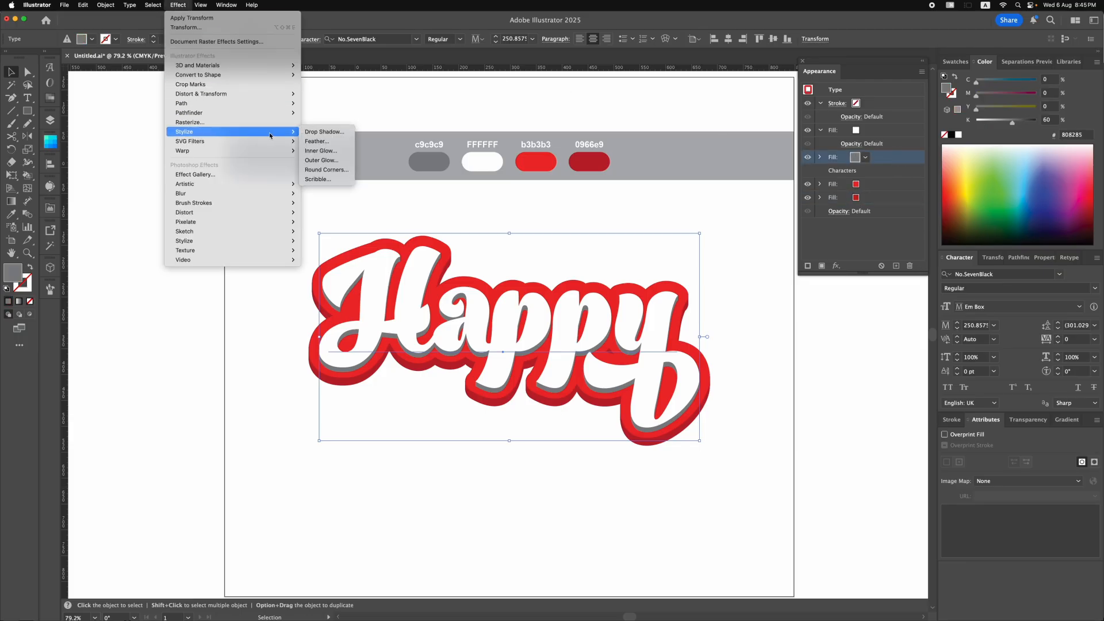
click(314, 133)
drag(519, 241, 798, 276)
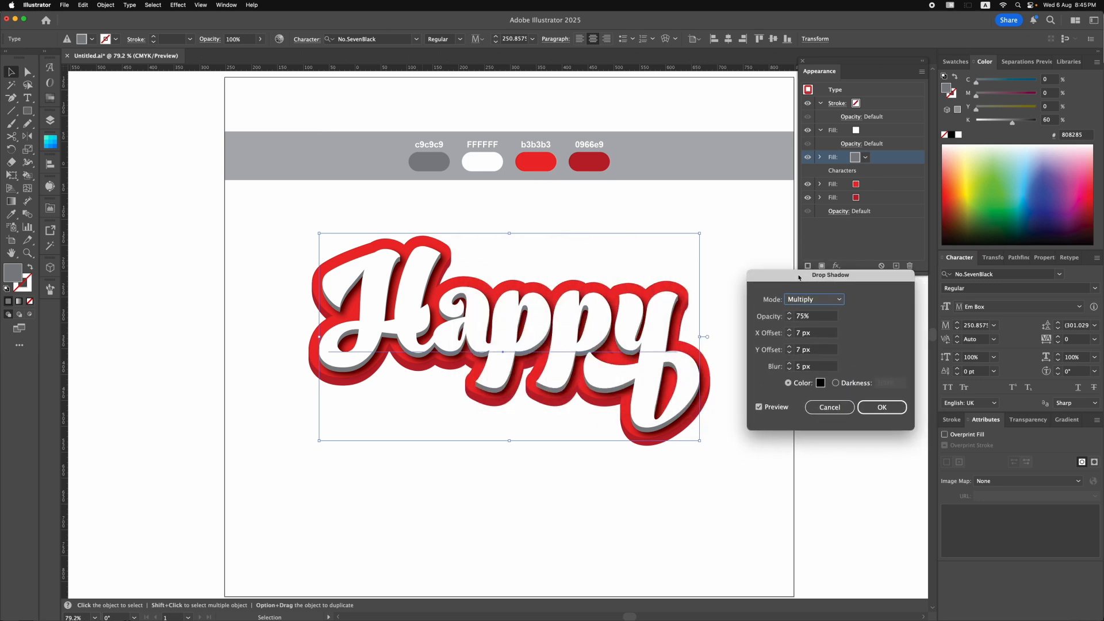
click(789, 314)
click(789, 314)
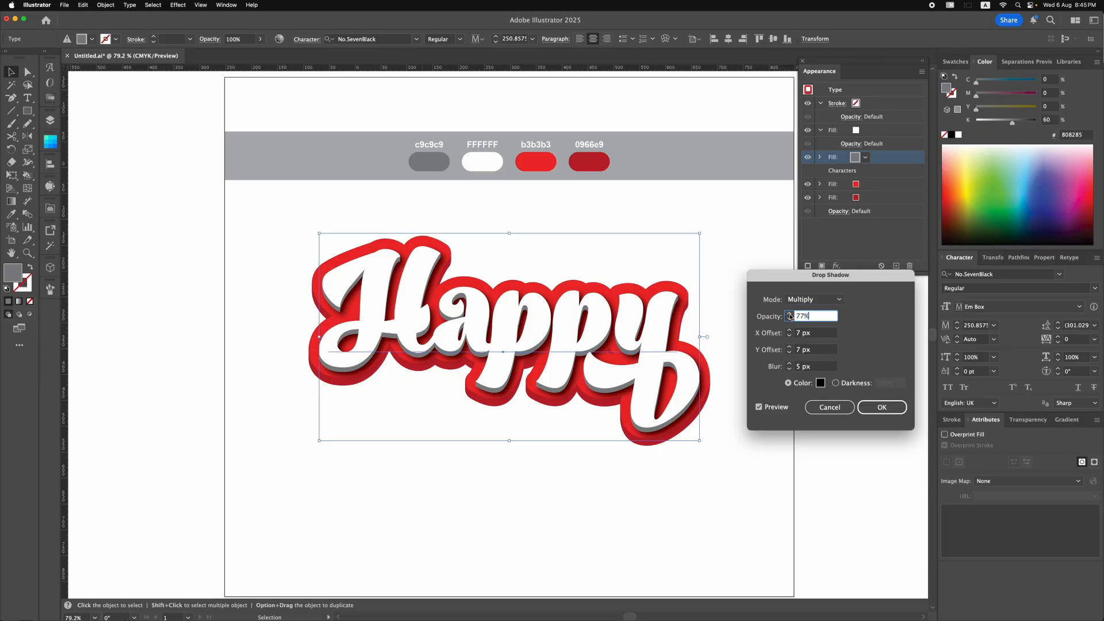
click(791, 353)
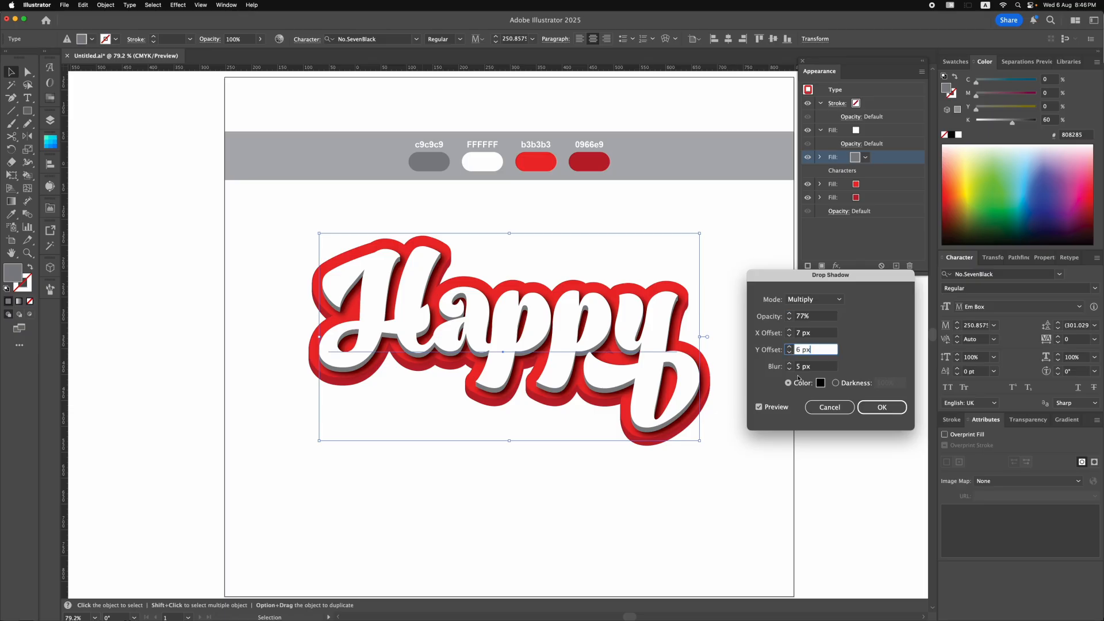
click(791, 370)
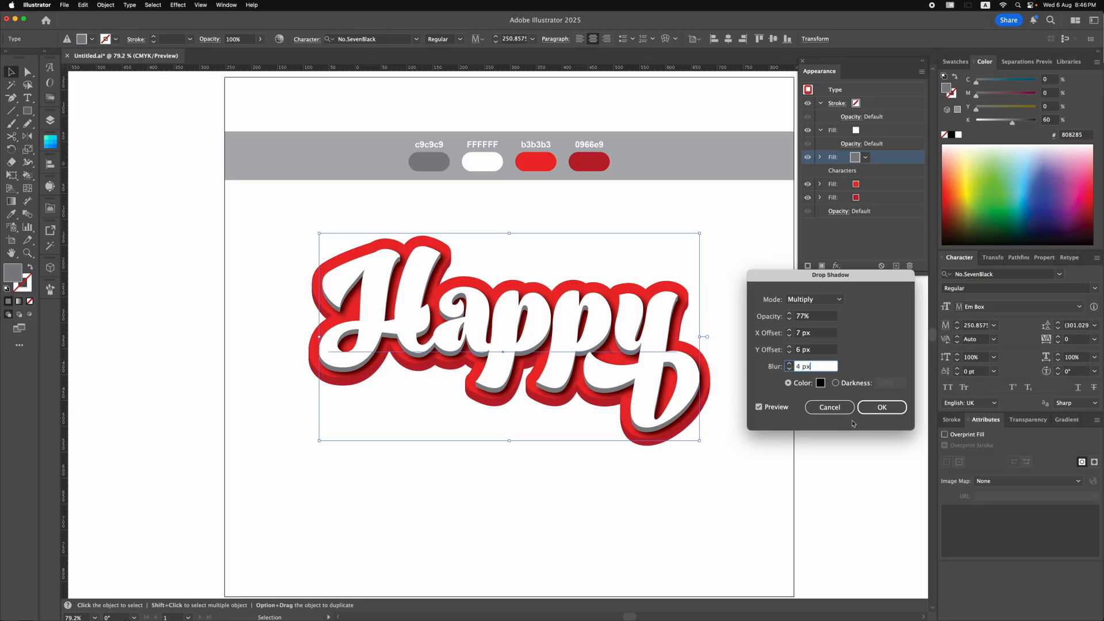
click(874, 412)
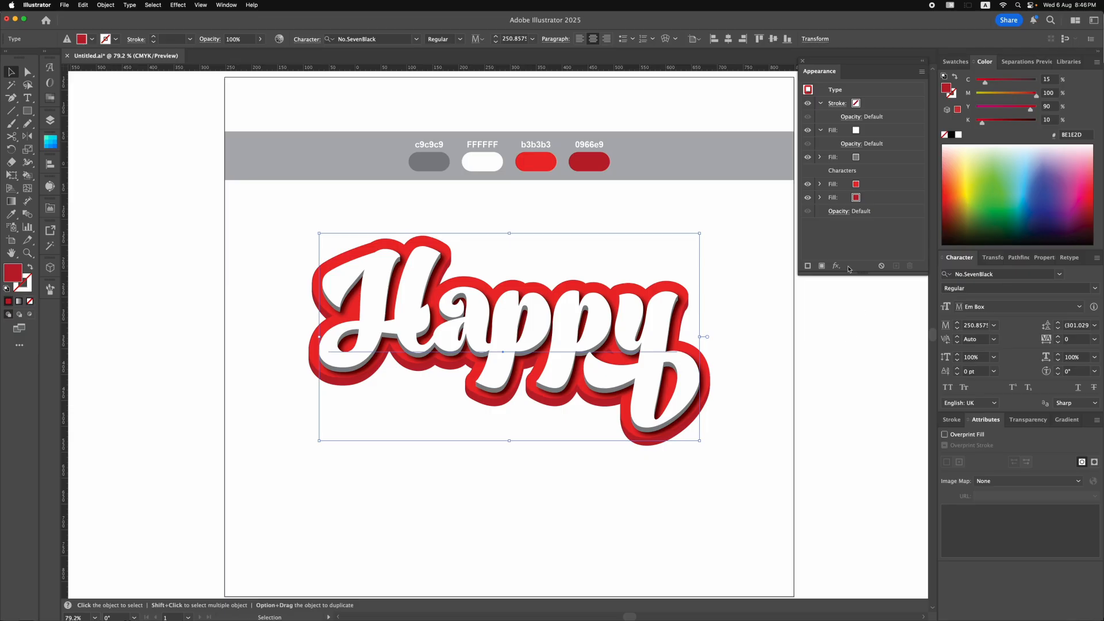
Duplicate the dark red fill and recolour the lower copy black.
click(883, 200)
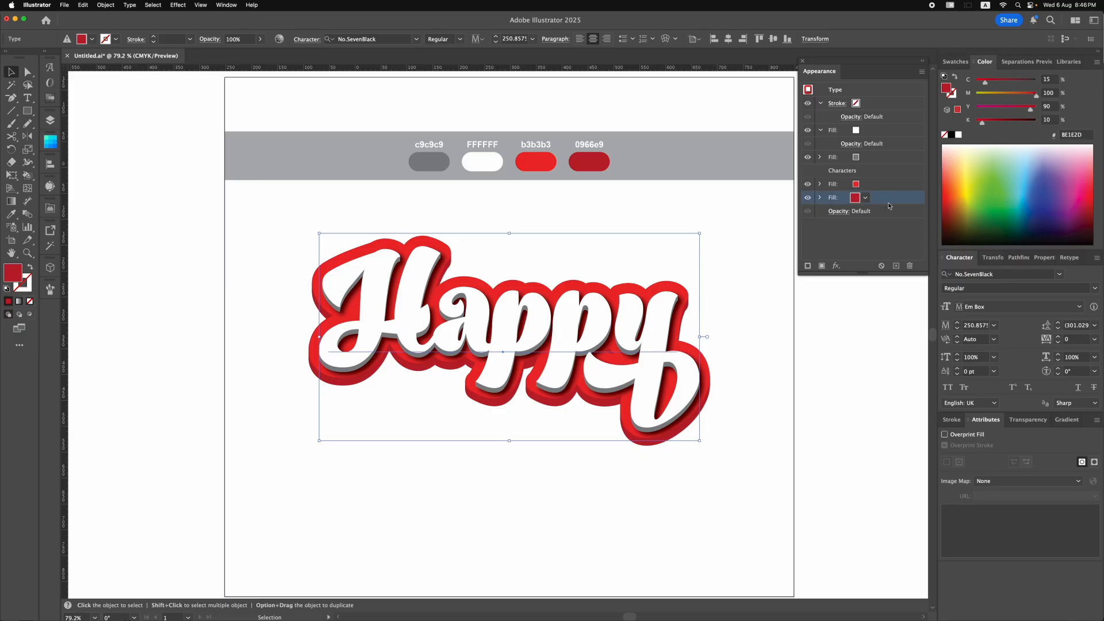
click(895, 267)
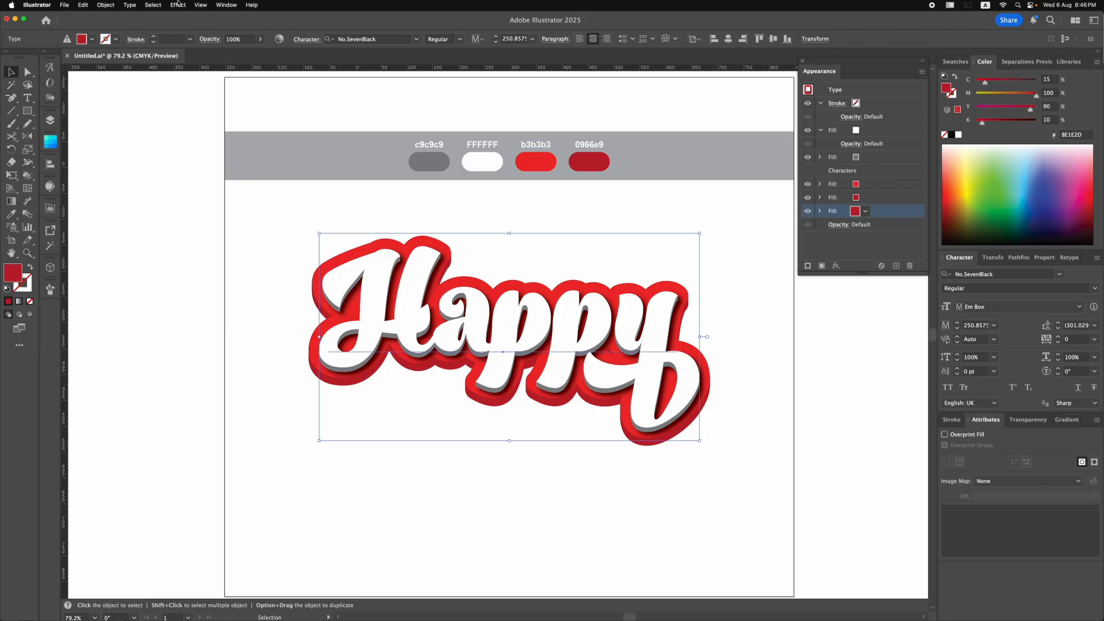
click(950, 136)
Apply another Transform effect to the black fill with a 0.3 px vertical move and 80 copies.
click(179, 5)
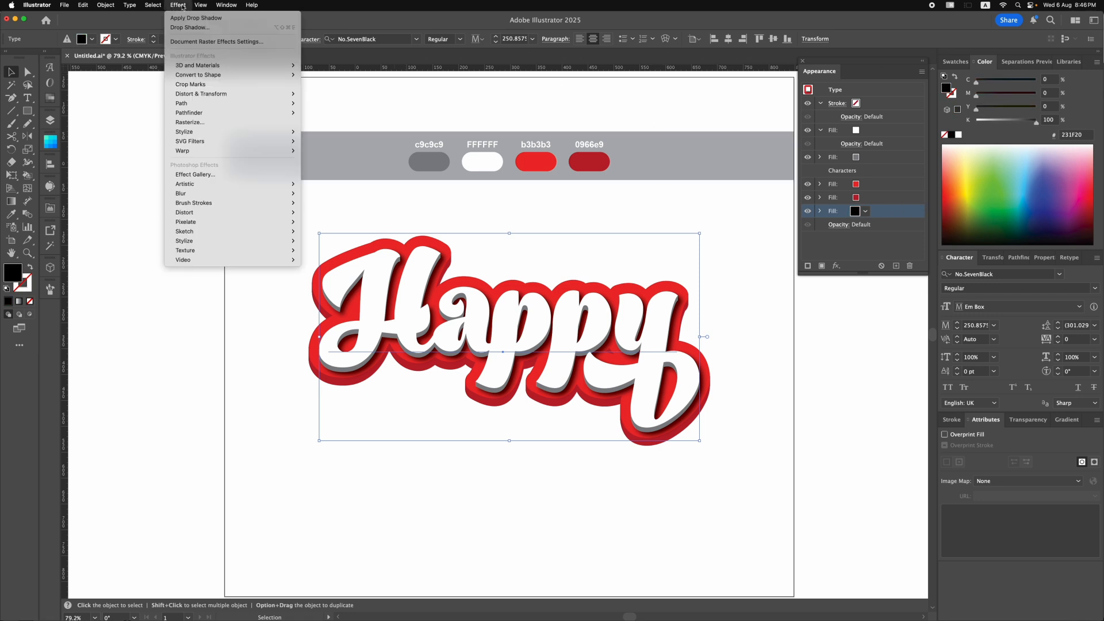
mouse_move(218, 94)
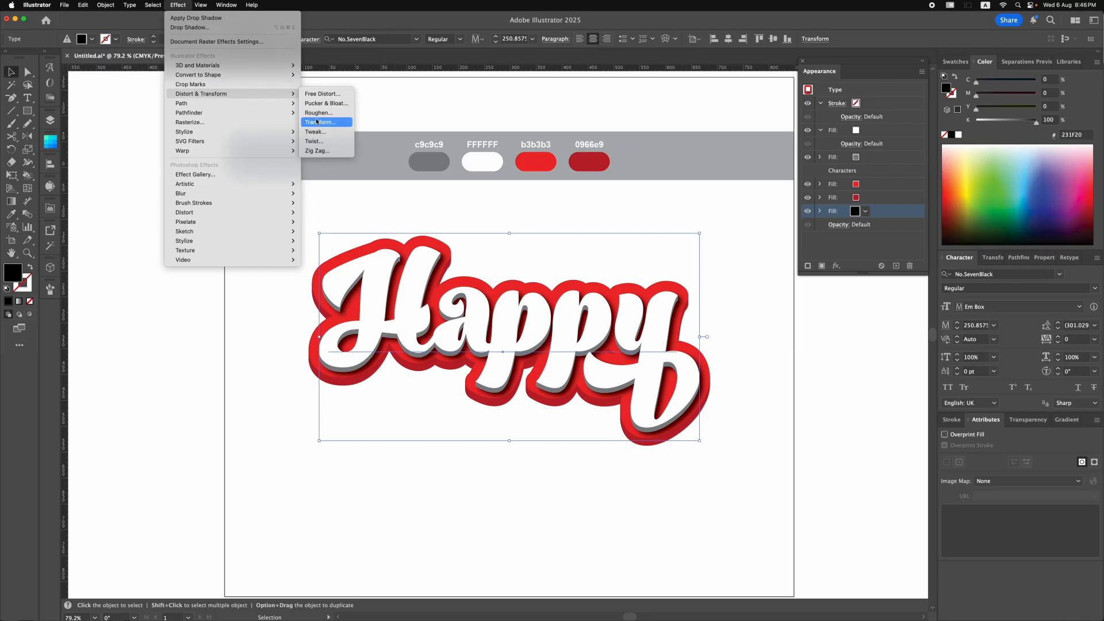
click(316, 121)
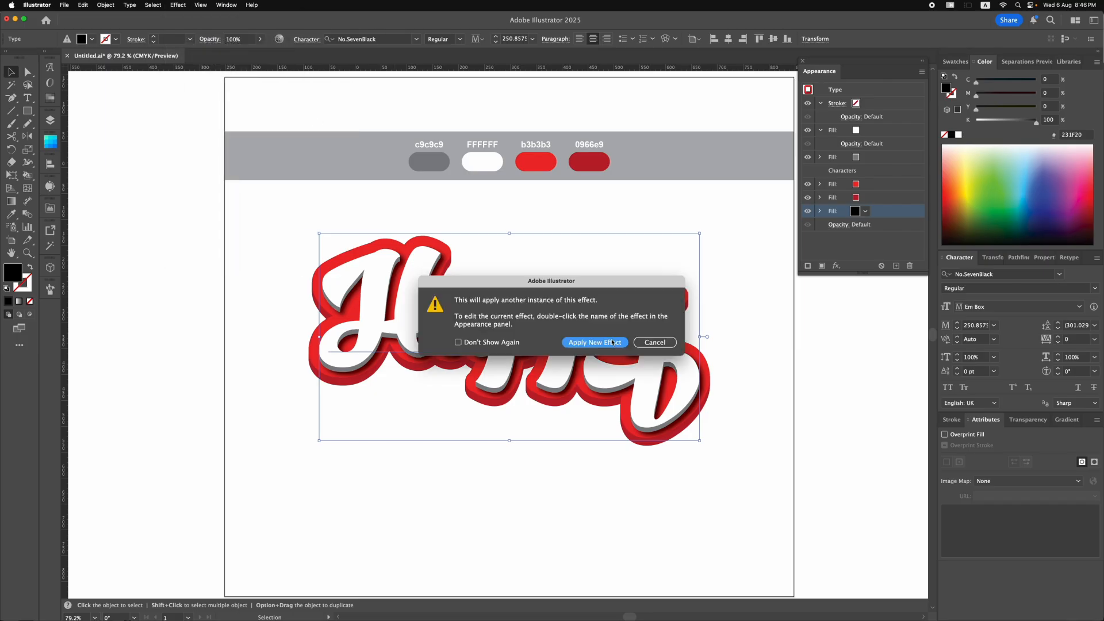
click(612, 342)
click(810, 316)
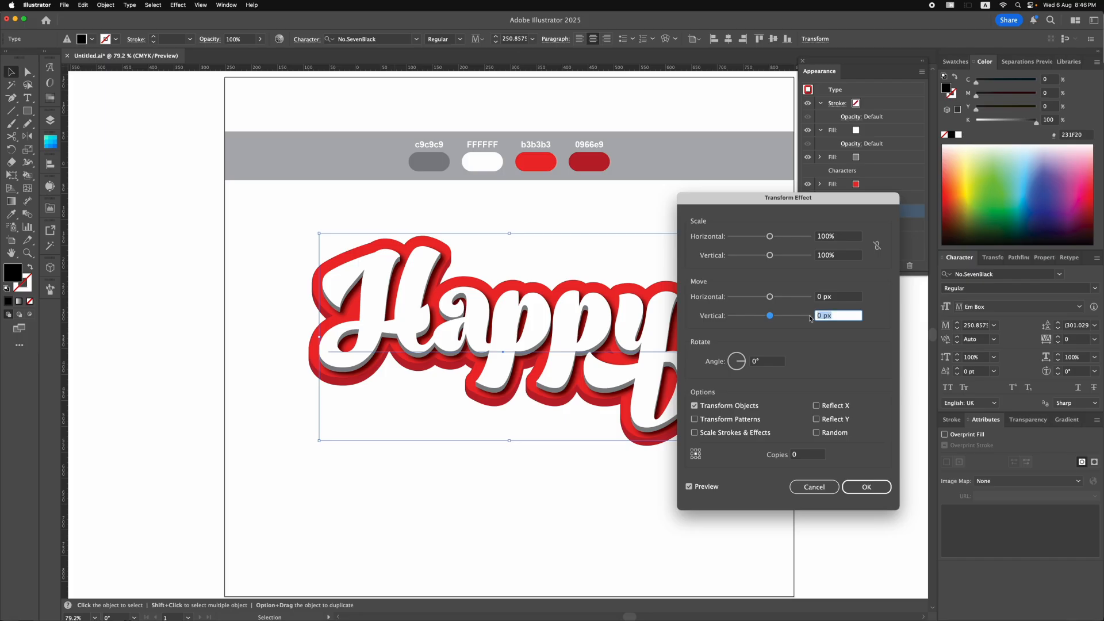
text(0.3)
click(802, 454)
text(80)
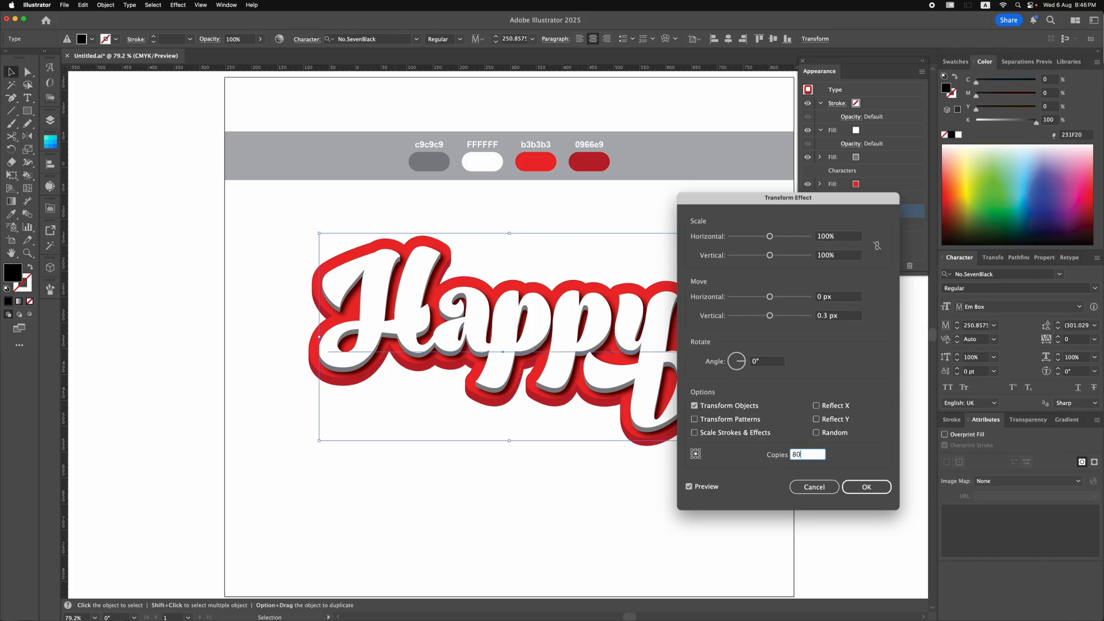
click(689, 486)
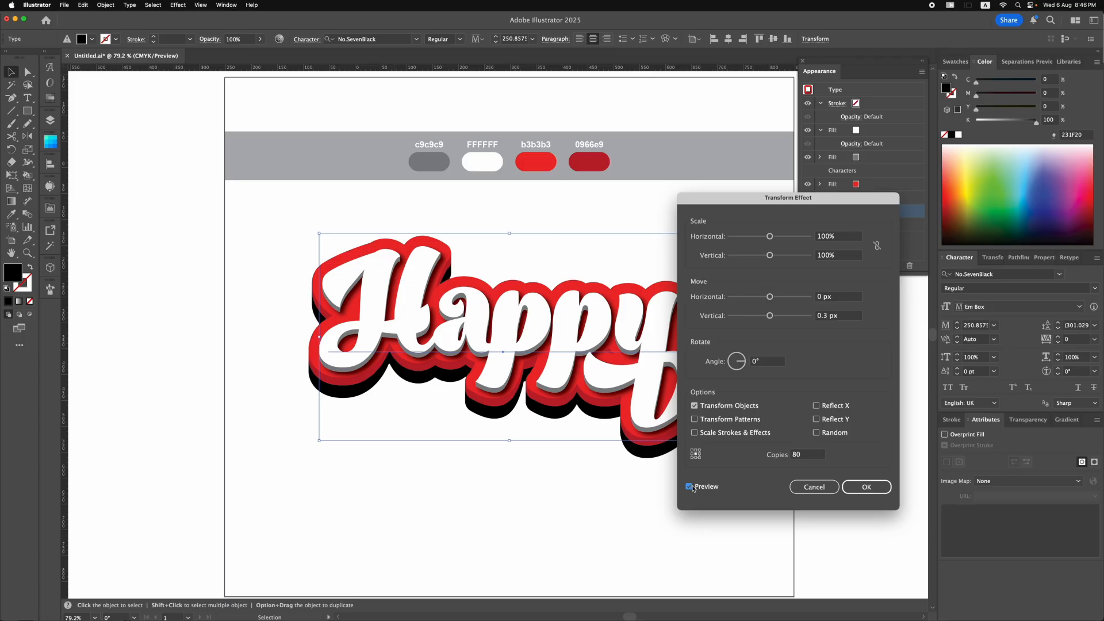
click(859, 488)
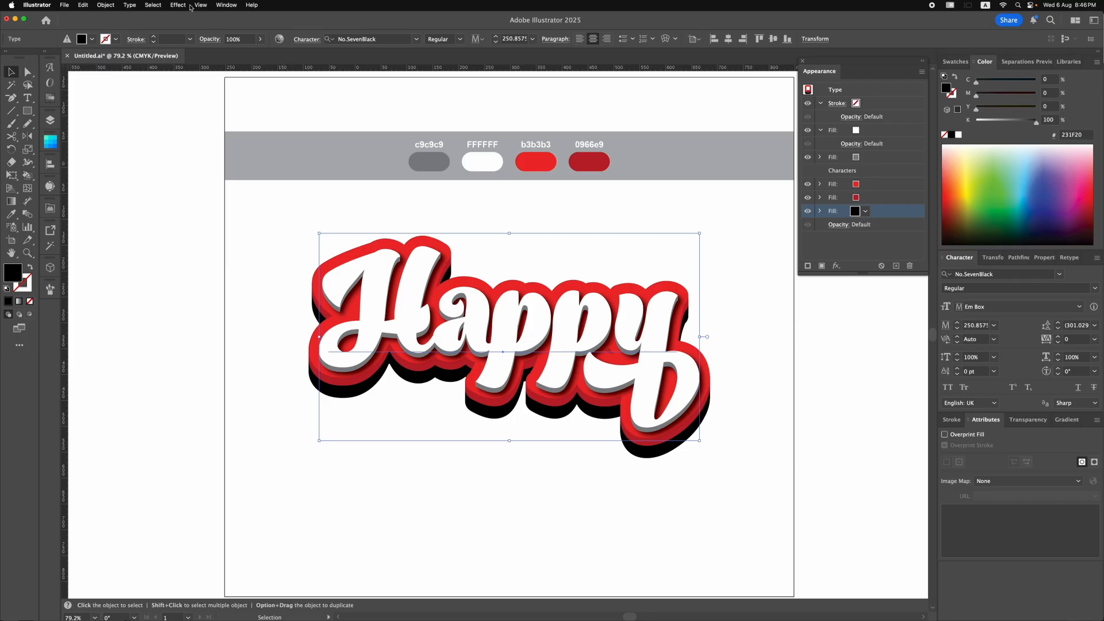
Apply a Gaussian Blur effect to the black fill with a radius of 23 pixels.
click(178, 5)
mouse_move(270, 193)
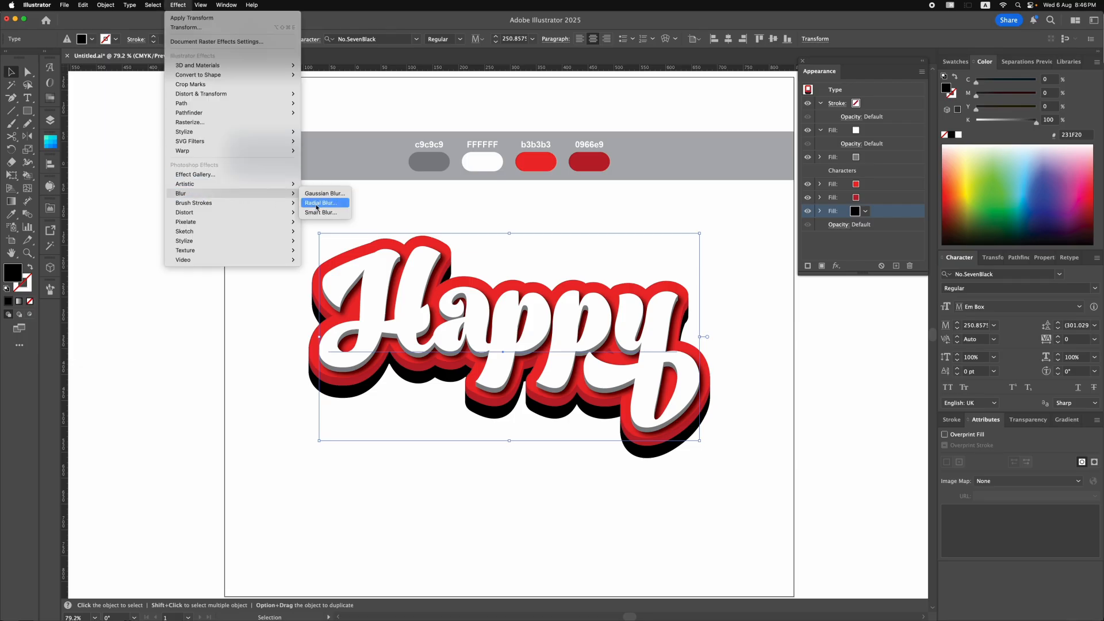
click(316, 197)
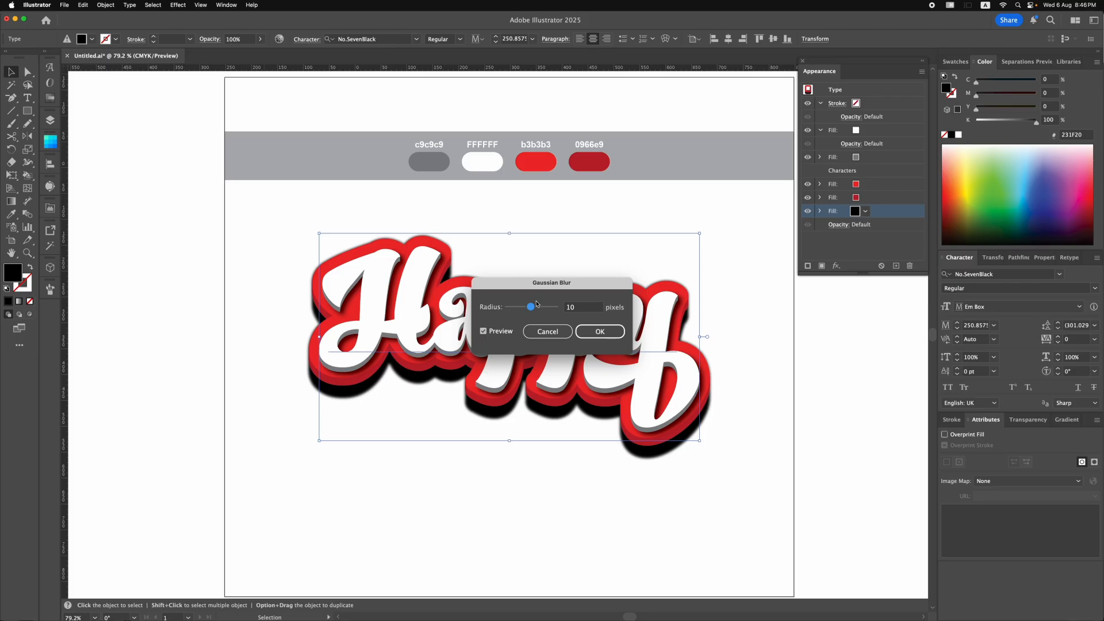
drag(524, 288, 740, 292)
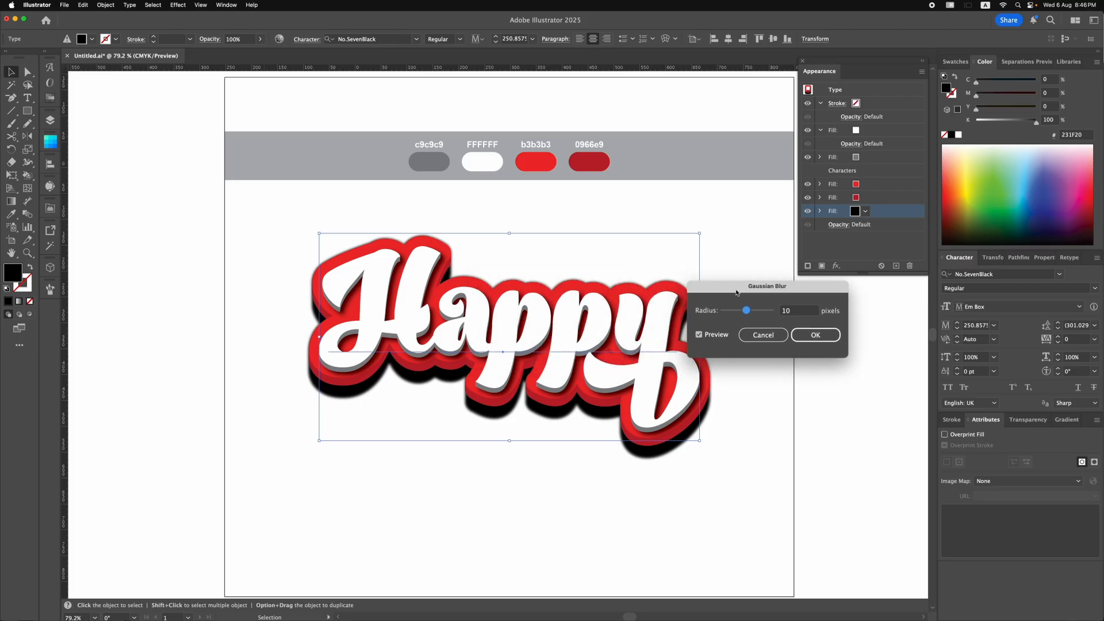
drag(746, 311, 748, 313)
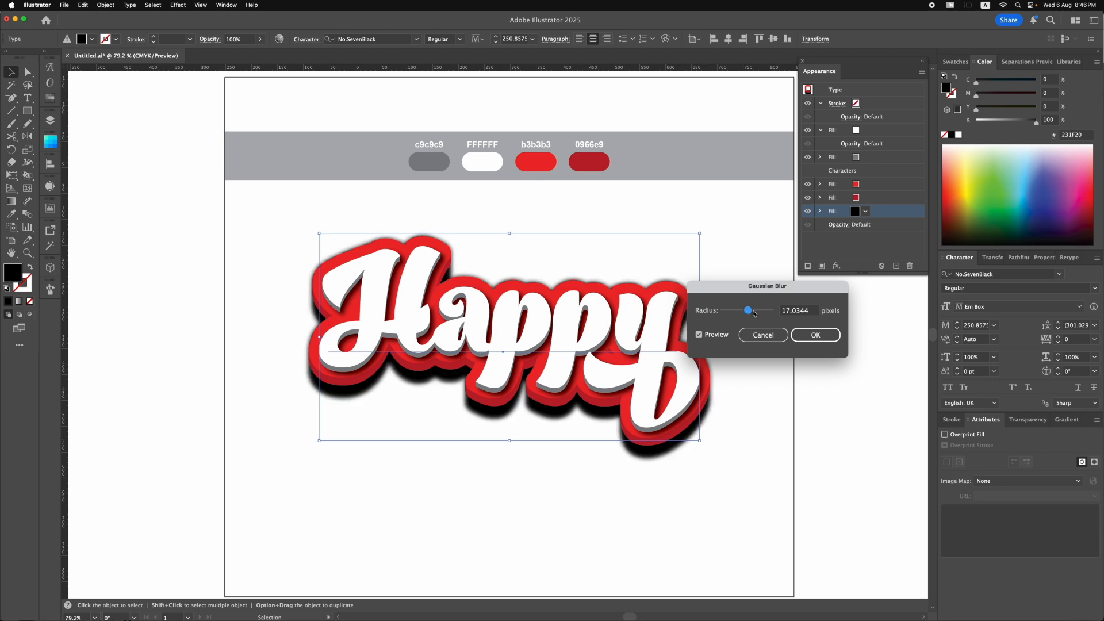
drag(753, 312, 778, 316)
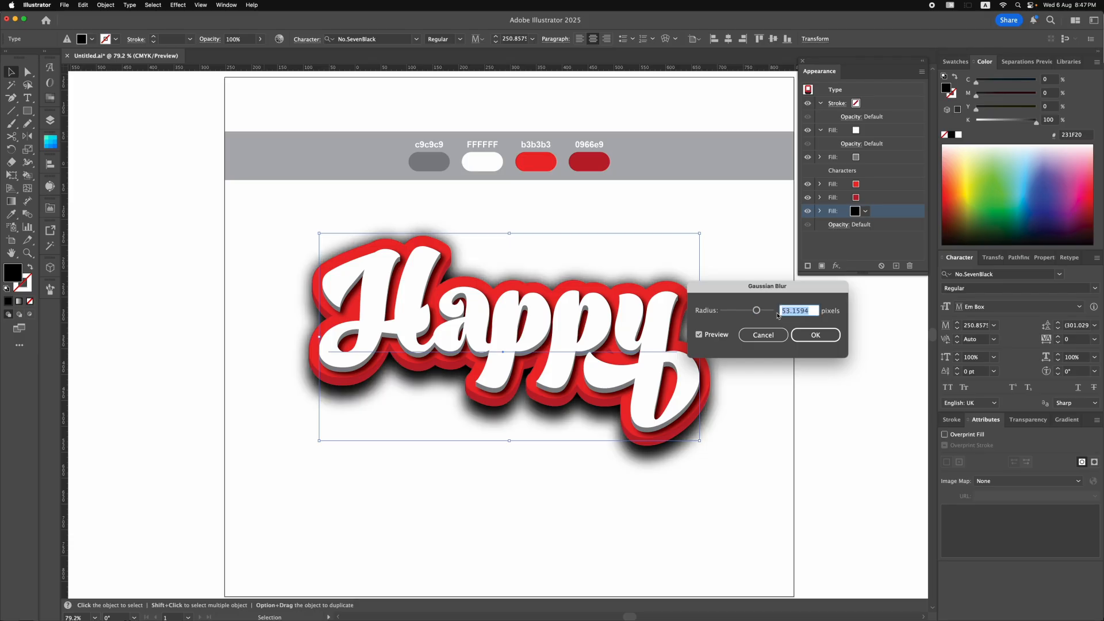
text(23)
click(700, 335)
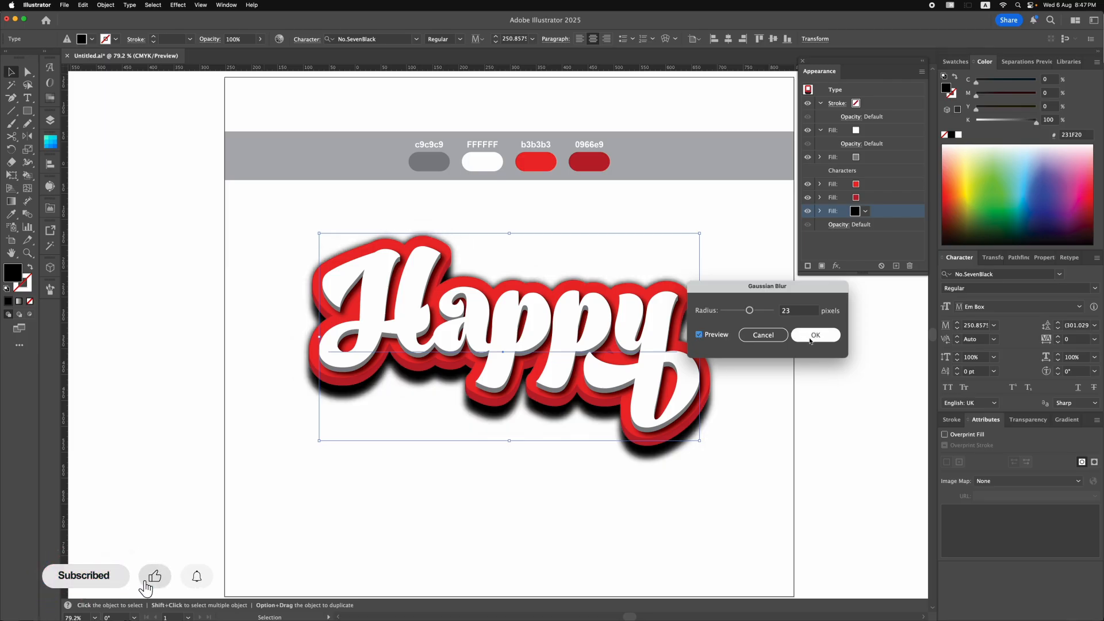
click(811, 340)
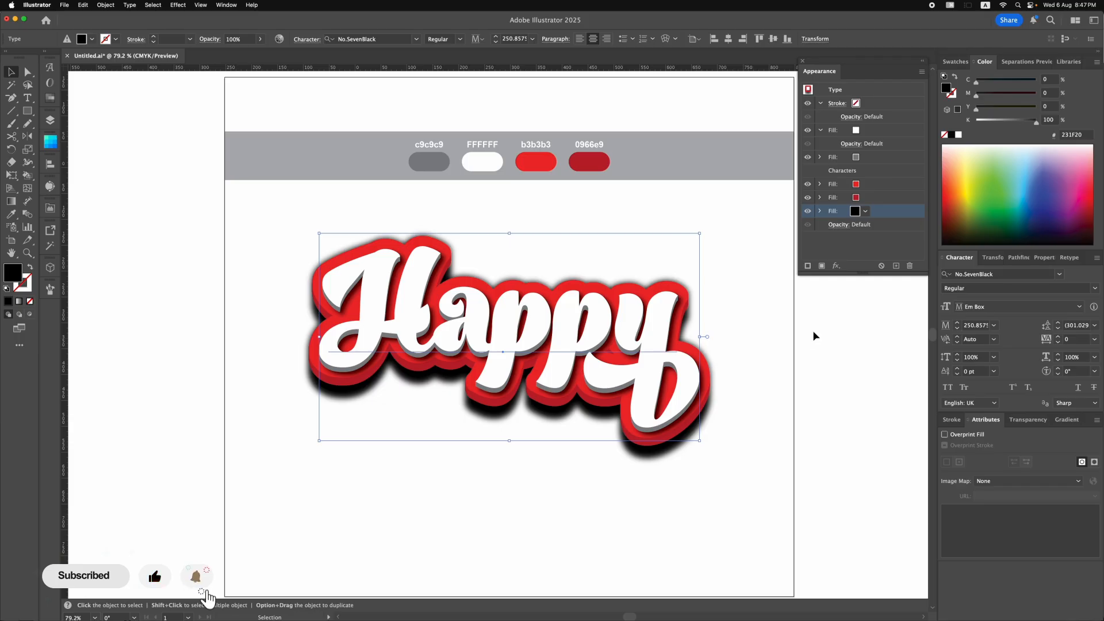
Reduce the black fill's own opacity to 43%, collapse its effect list and deselect the text.
click(868, 226)
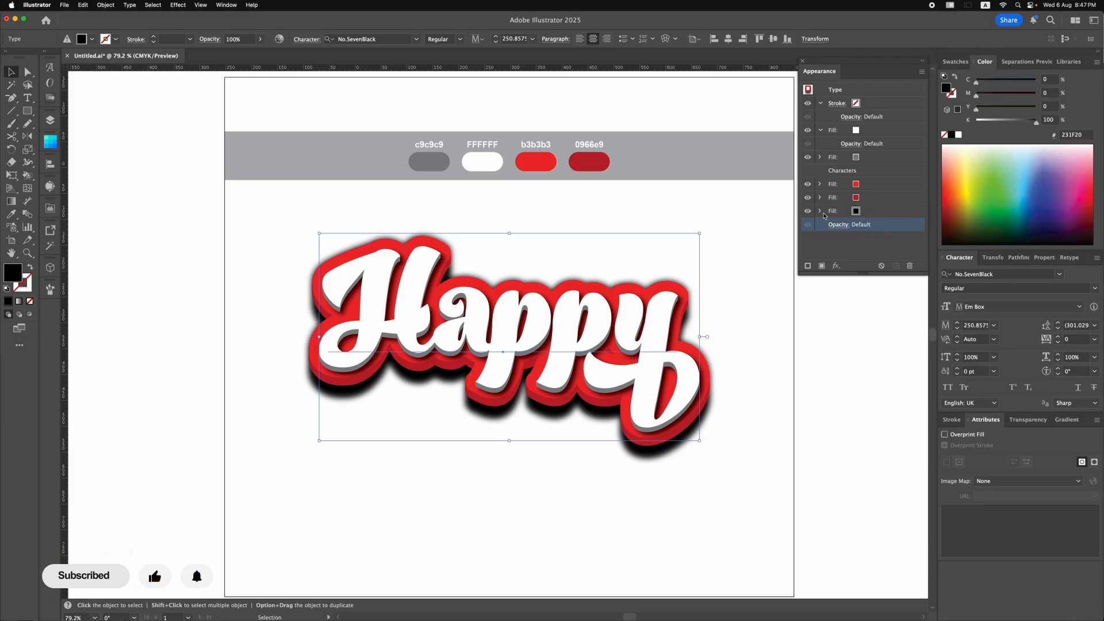
click(821, 211)
scroll(860, 235, down, 2)
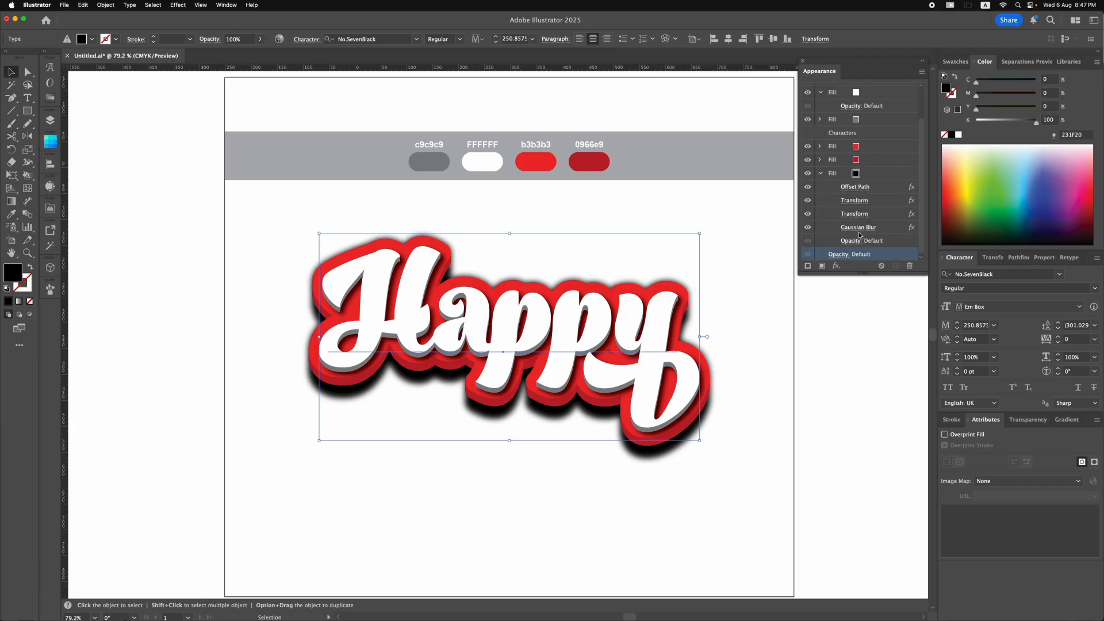
click(859, 241)
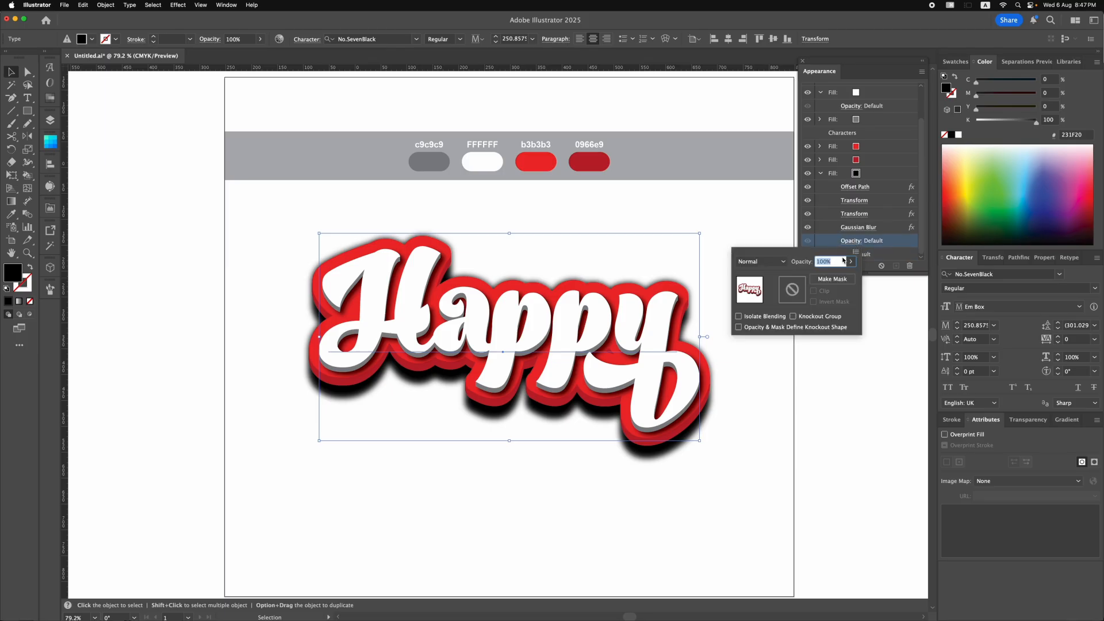
click(850, 262)
drag(848, 274, 828, 277)
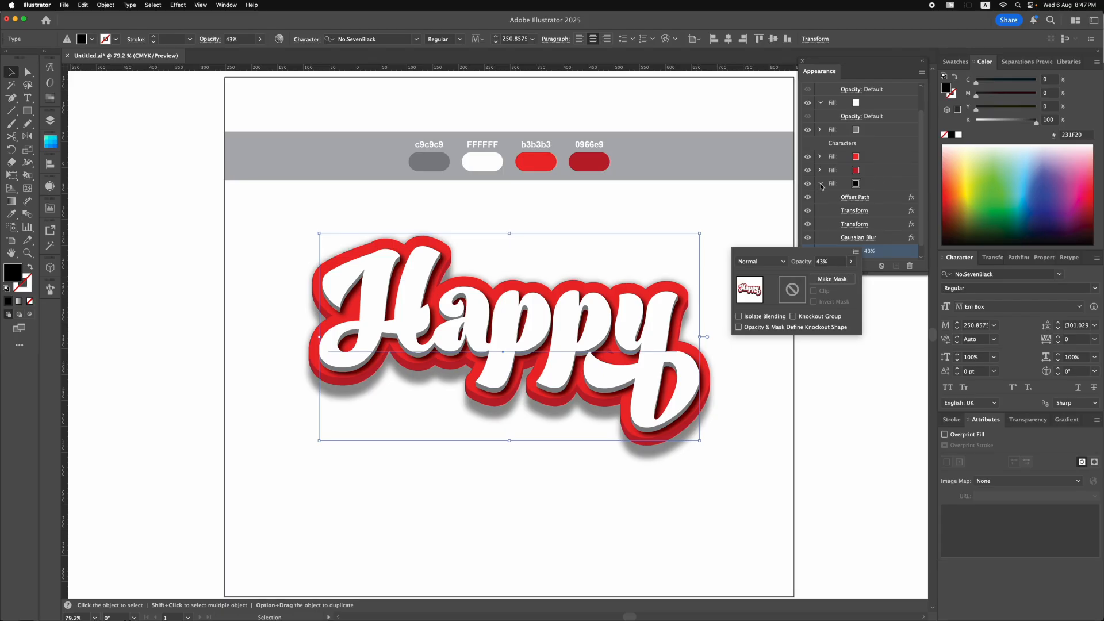
click(821, 186)
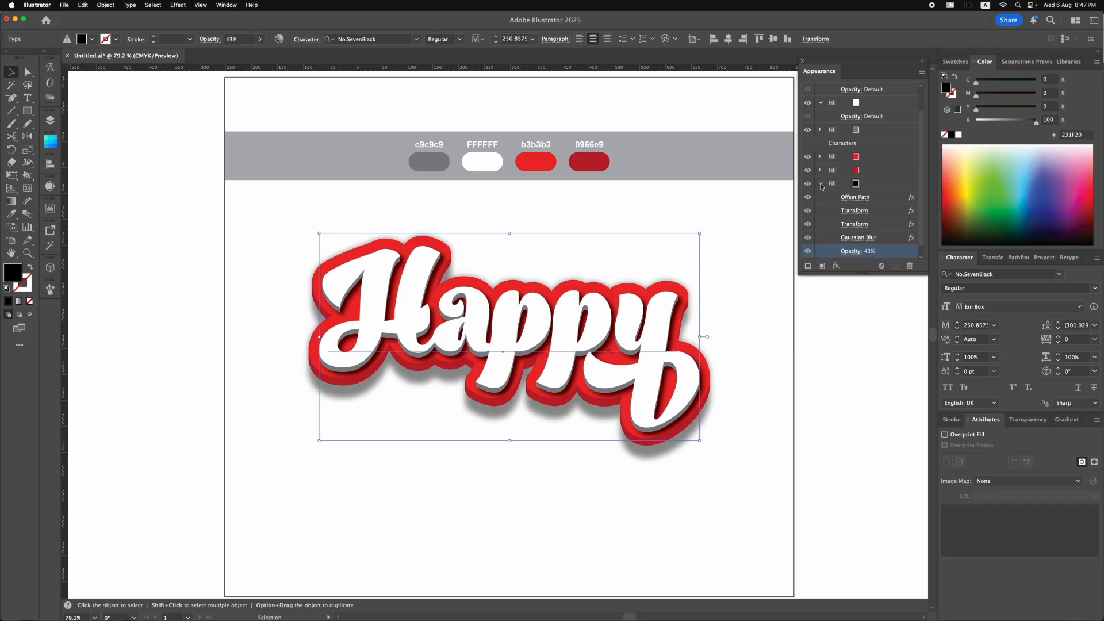
click(821, 184)
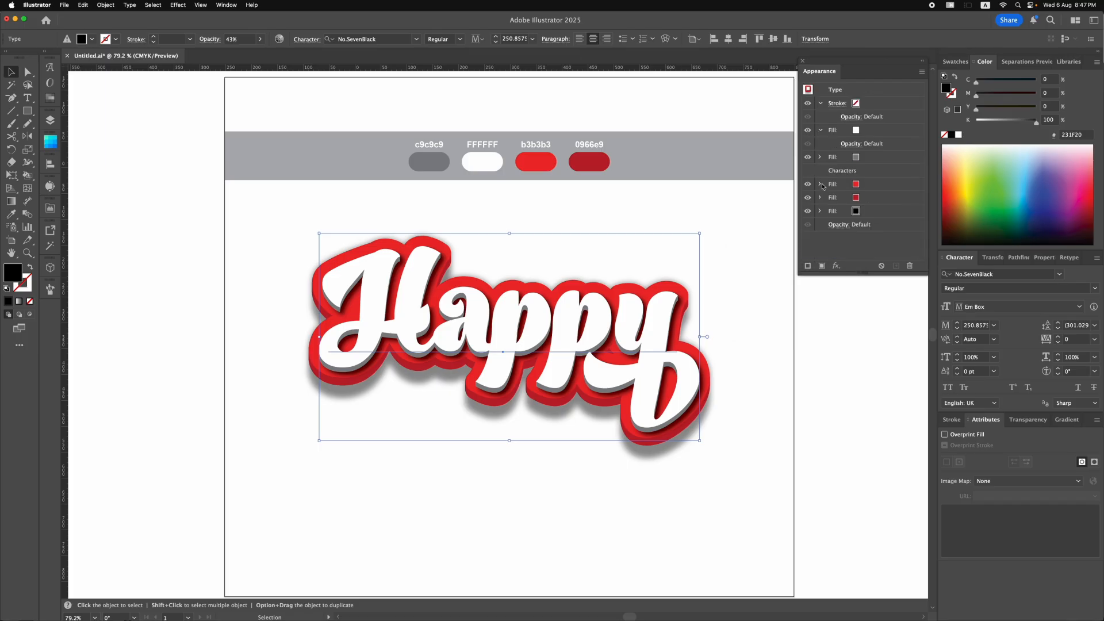
click(825, 369)
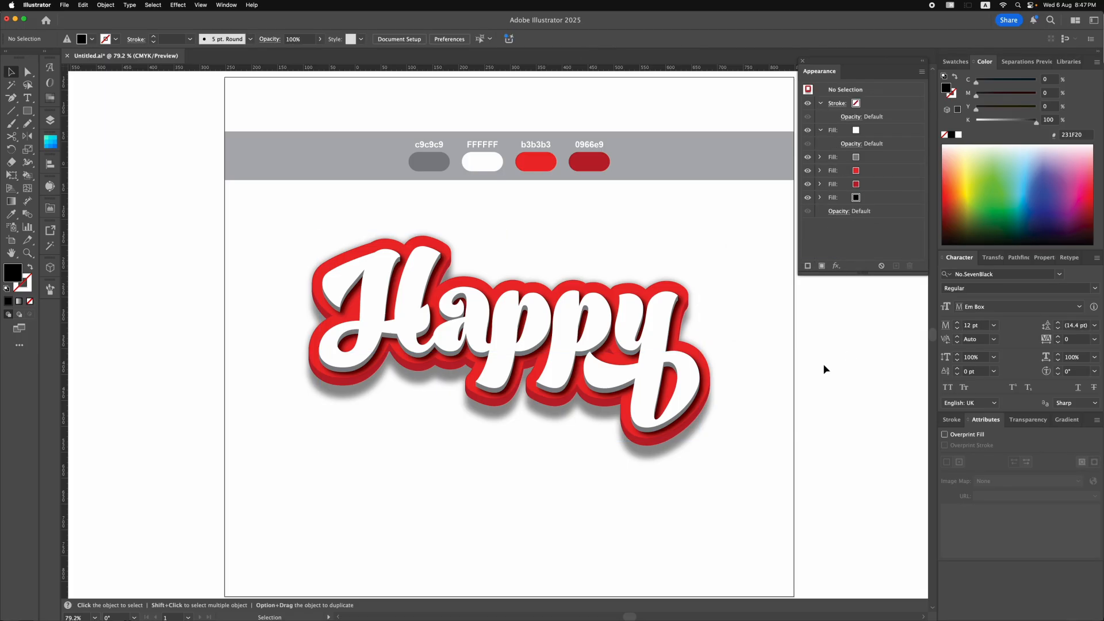